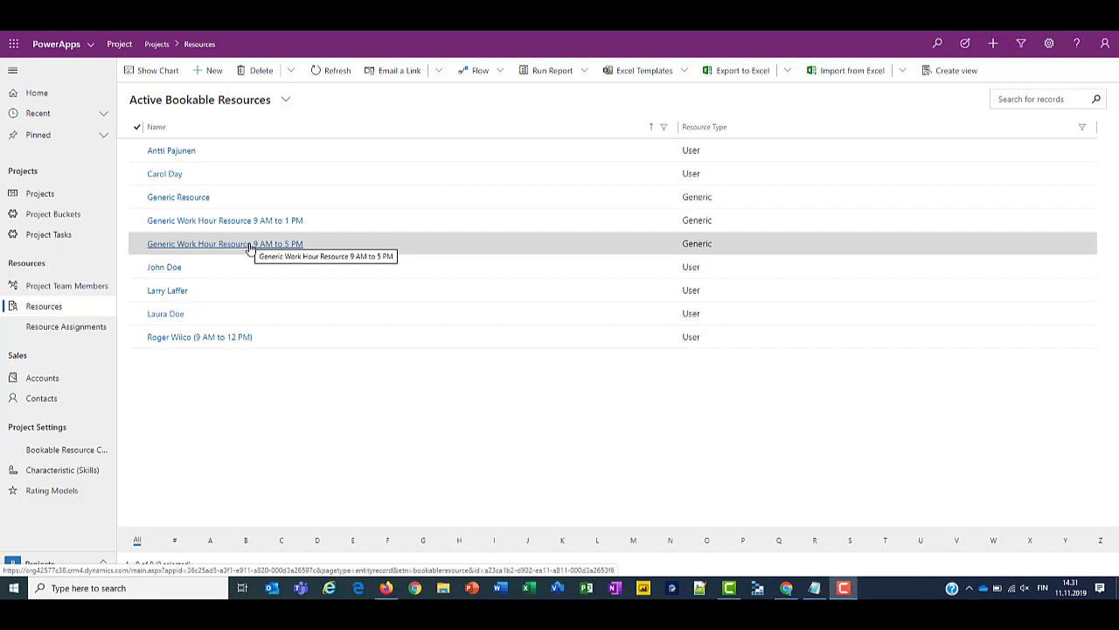
- Review the monthly work hours of the Generic Work Hour Resource 9 AM to 5 PM
click(246, 247)
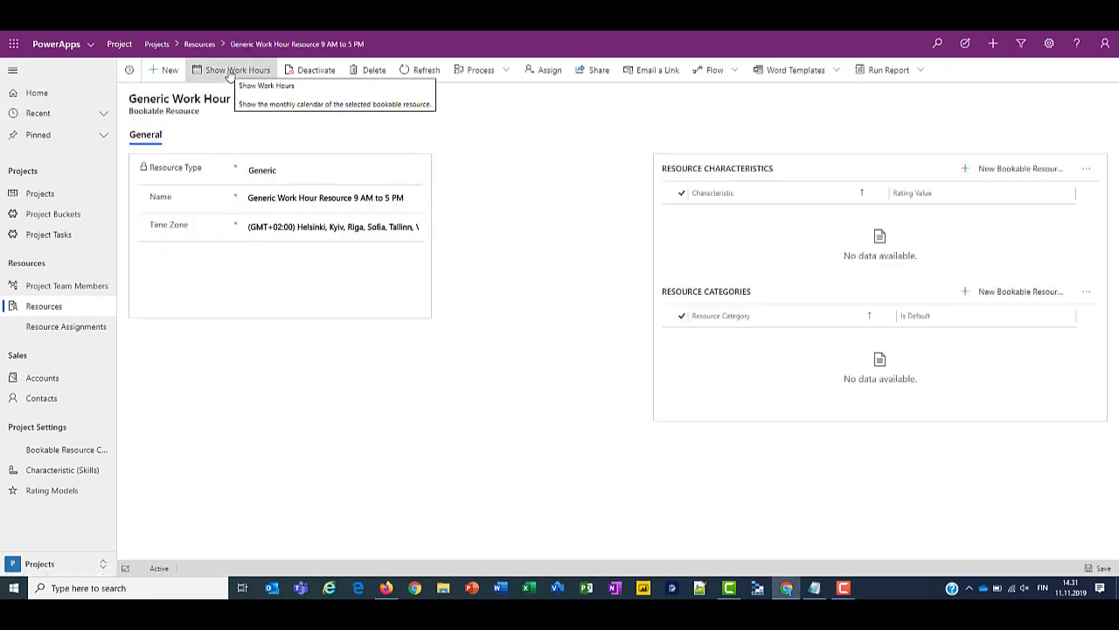
click(229, 72)
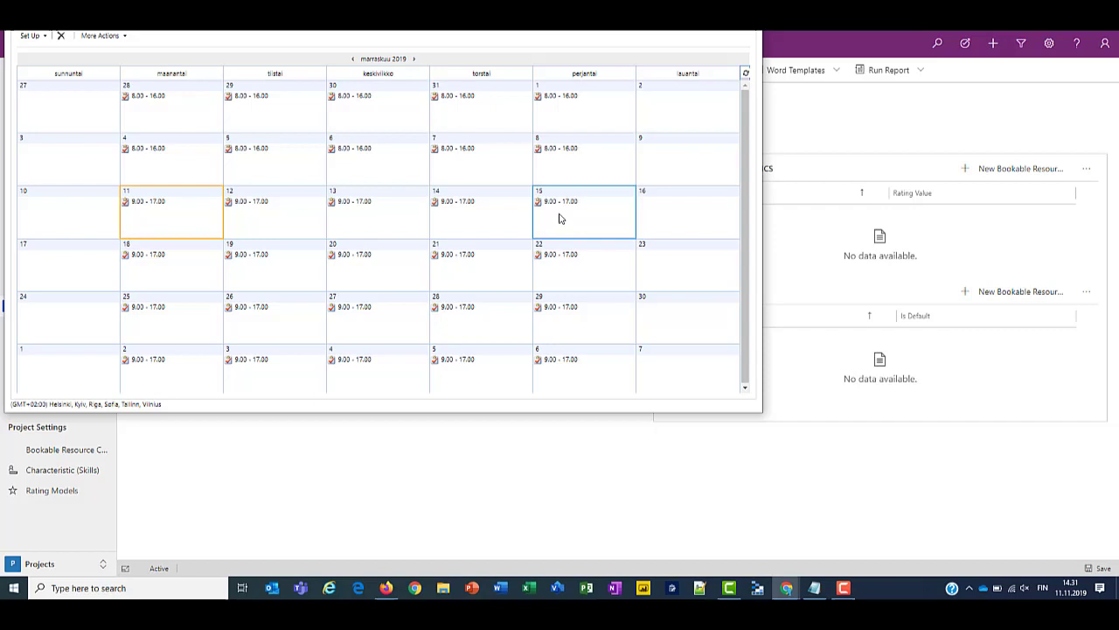
key(alt+F4)
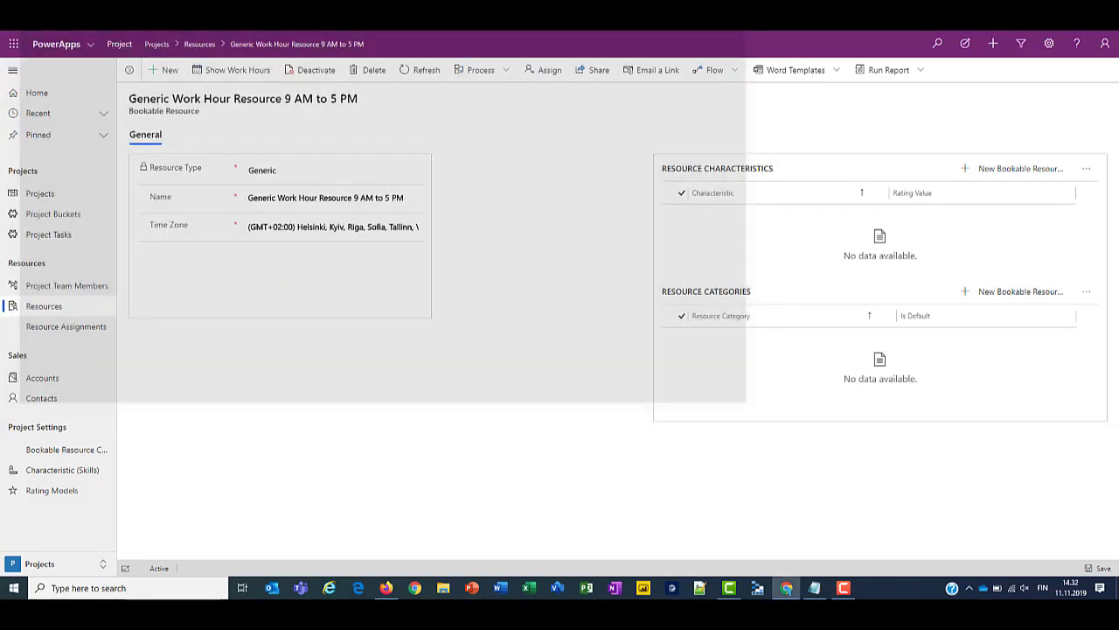
click(217, 45)
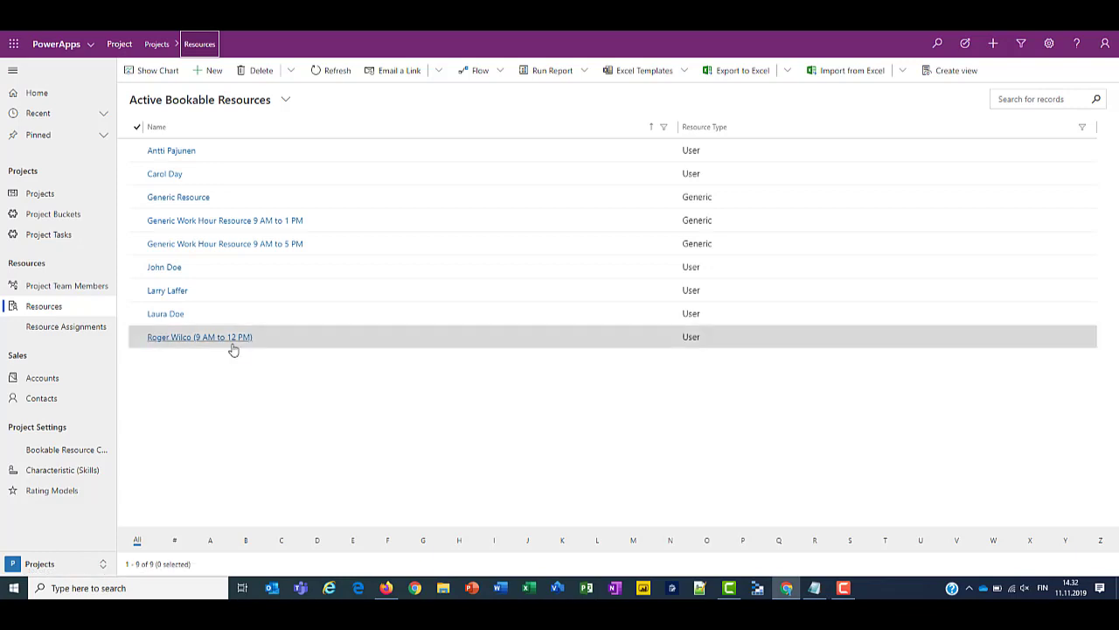
- Review the refreshed monthly work-hours calendar of the 9 AM to 12 PM user resource
click(227, 344)
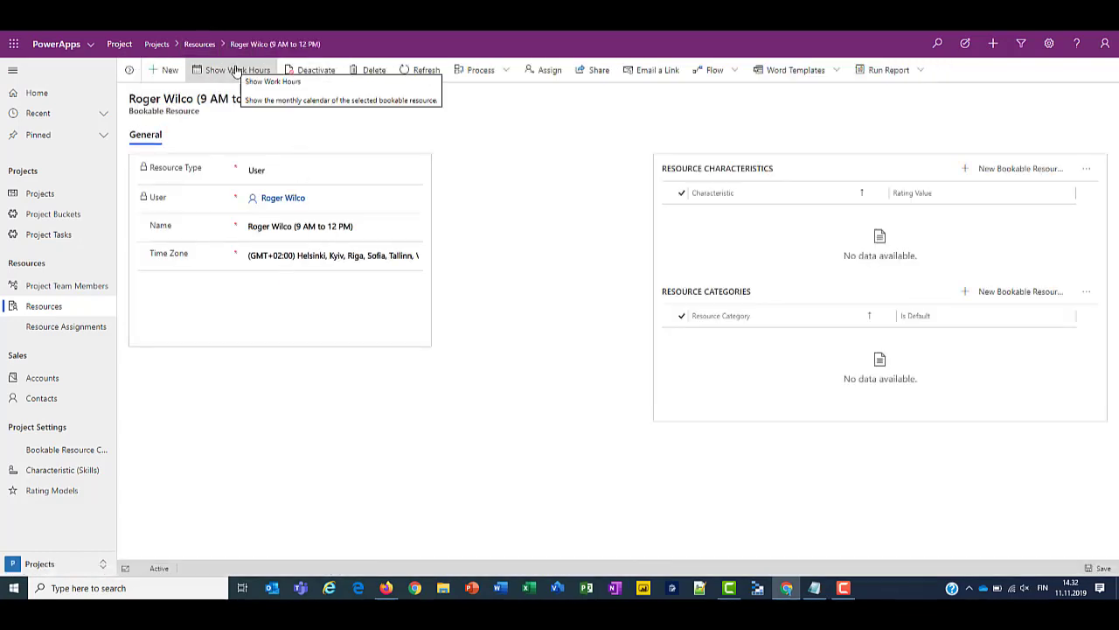
click(236, 70)
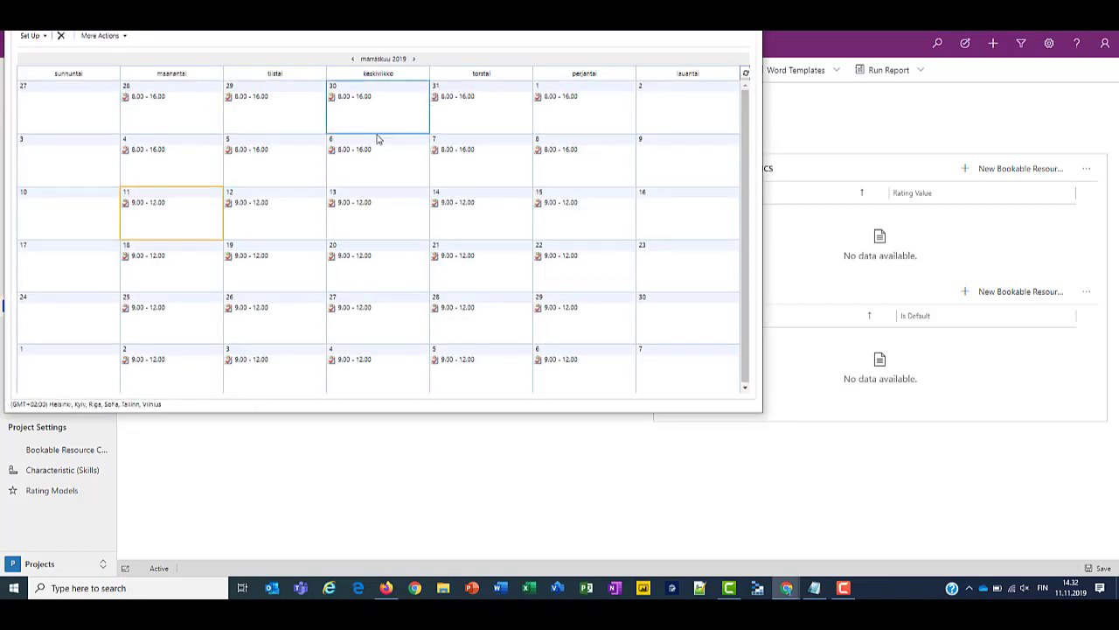
click(745, 73)
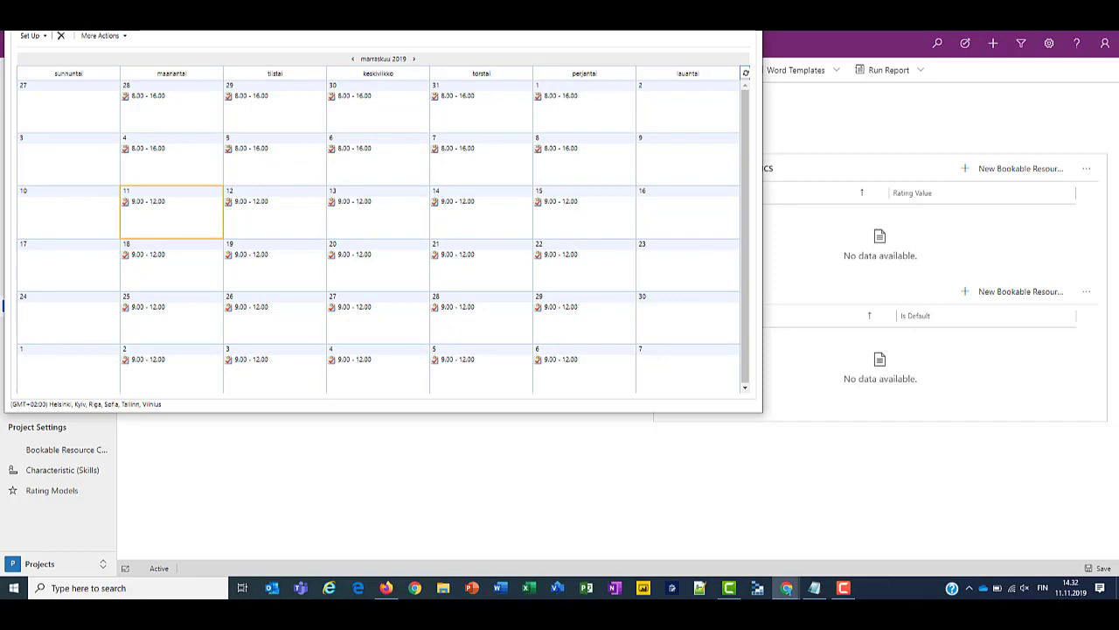
key(alt+F4)
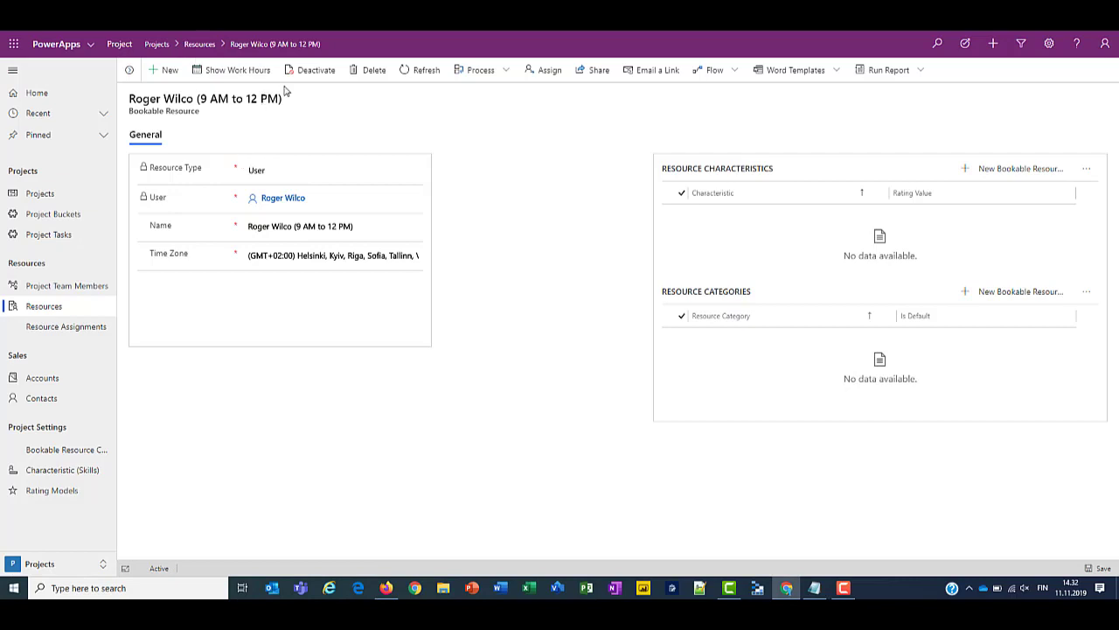
- Open the 9 AM to 5 PM template from the work hour templates list
click(349, 27)
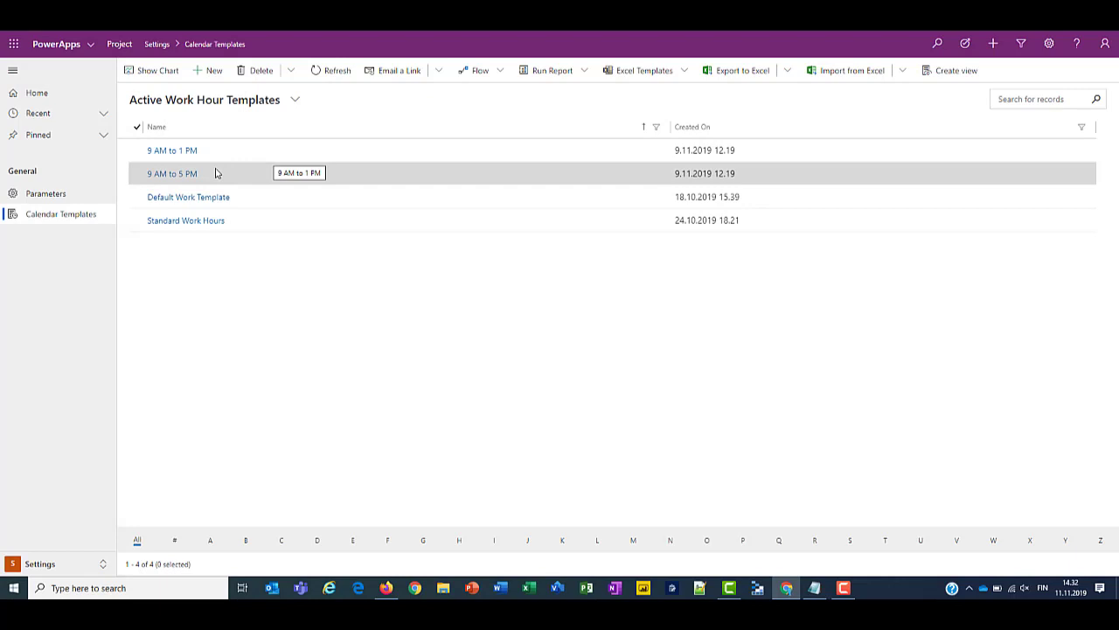
click(167, 177)
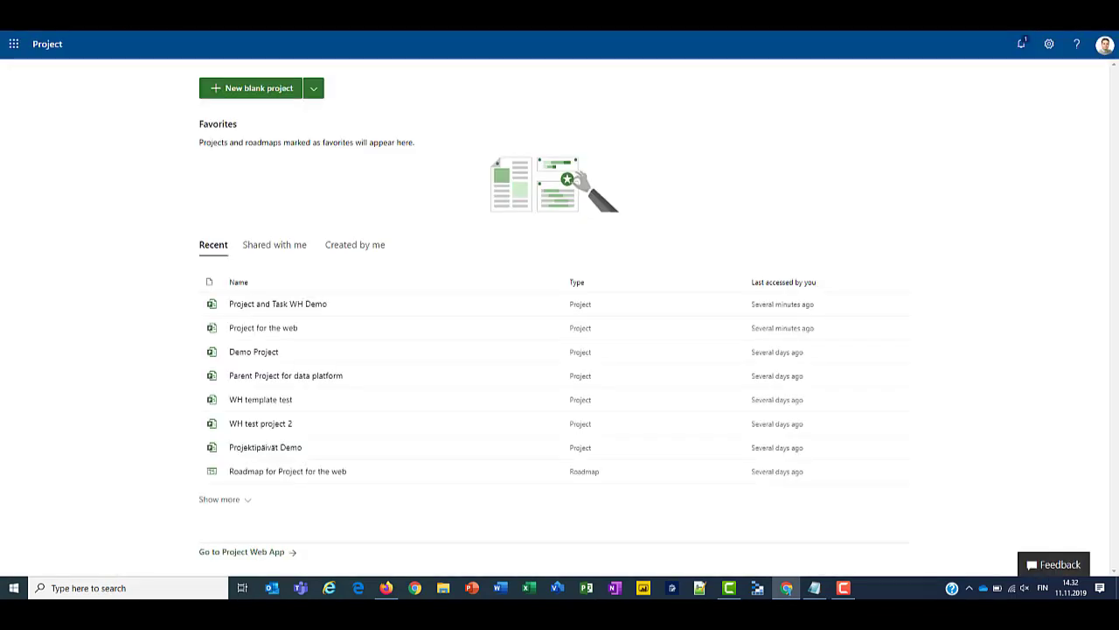
- Create blank project 'Project and Task WH Demo', start 12 November 2019, calendar 9 AM to 5 PM
click(256, 92)
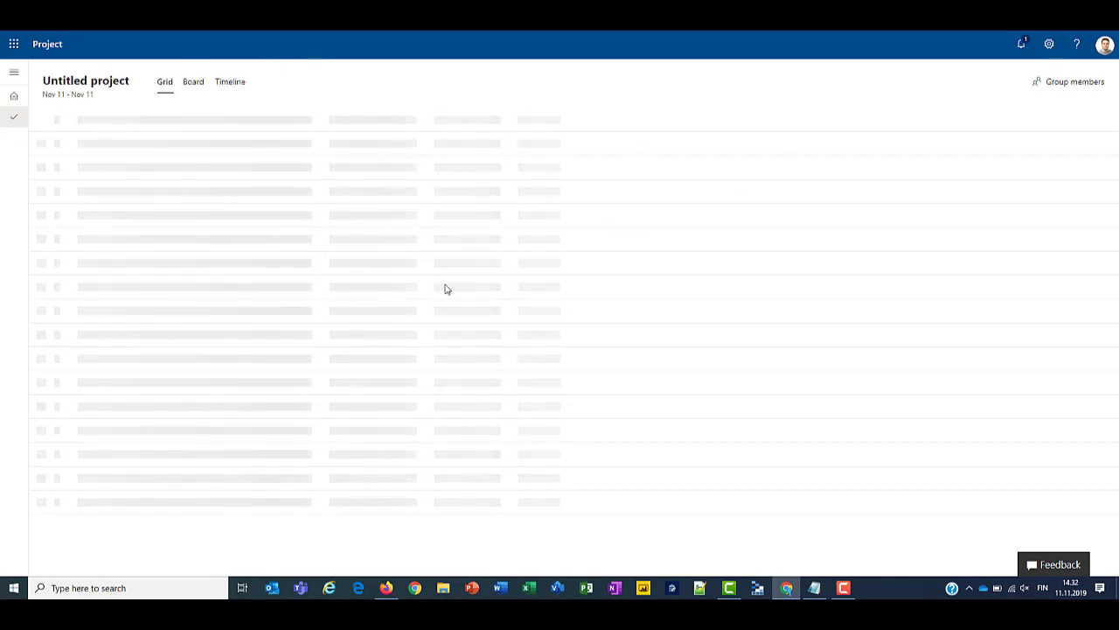
click(85, 86)
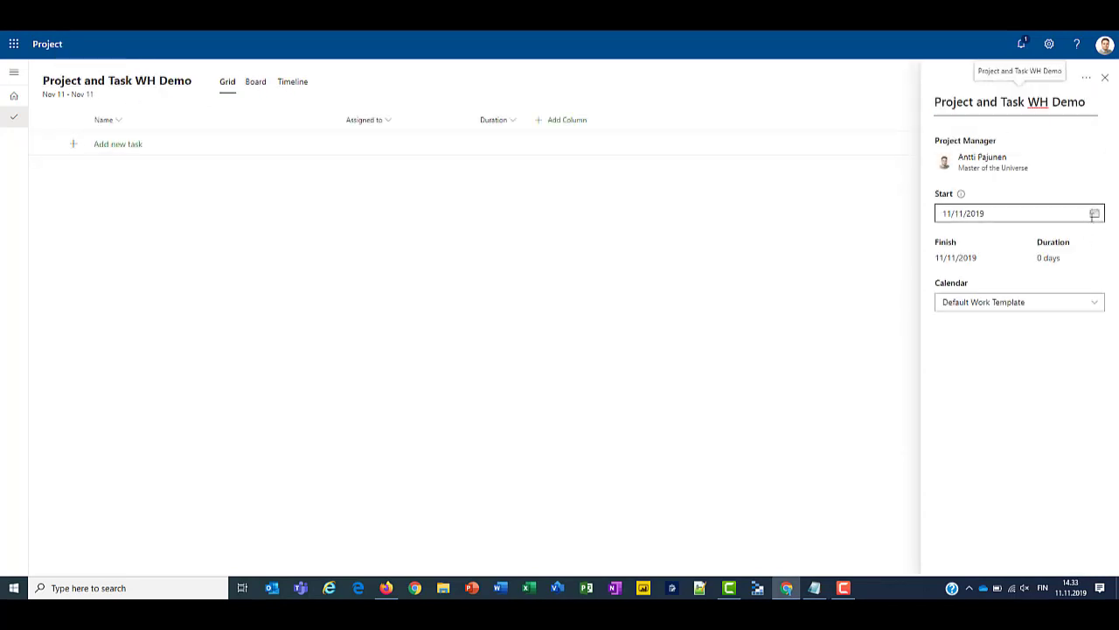
click(1094, 215)
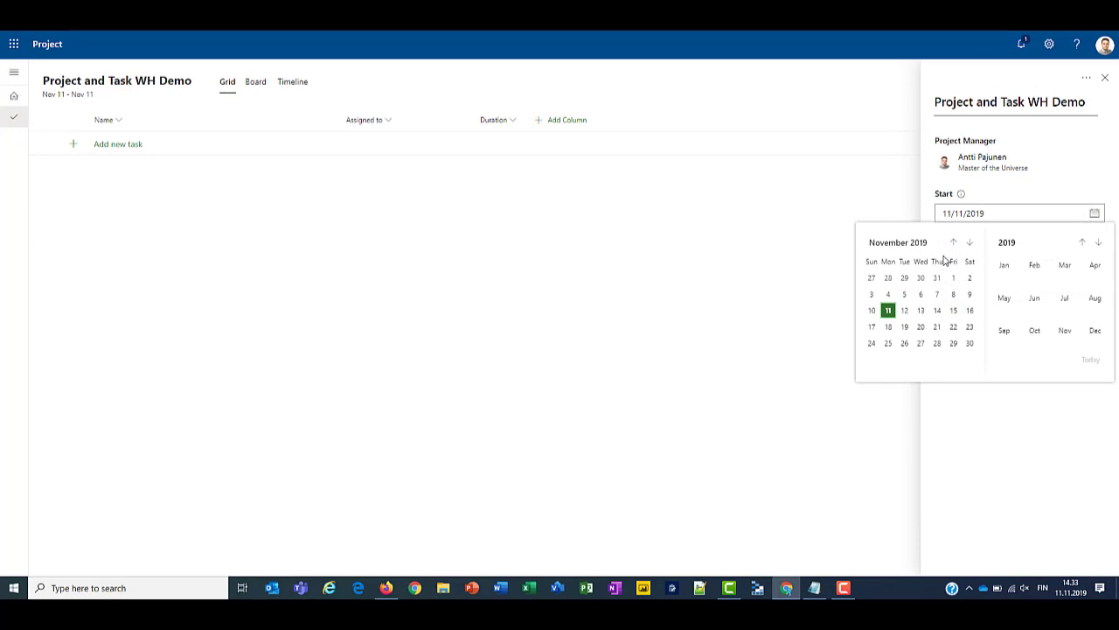
click(906, 312)
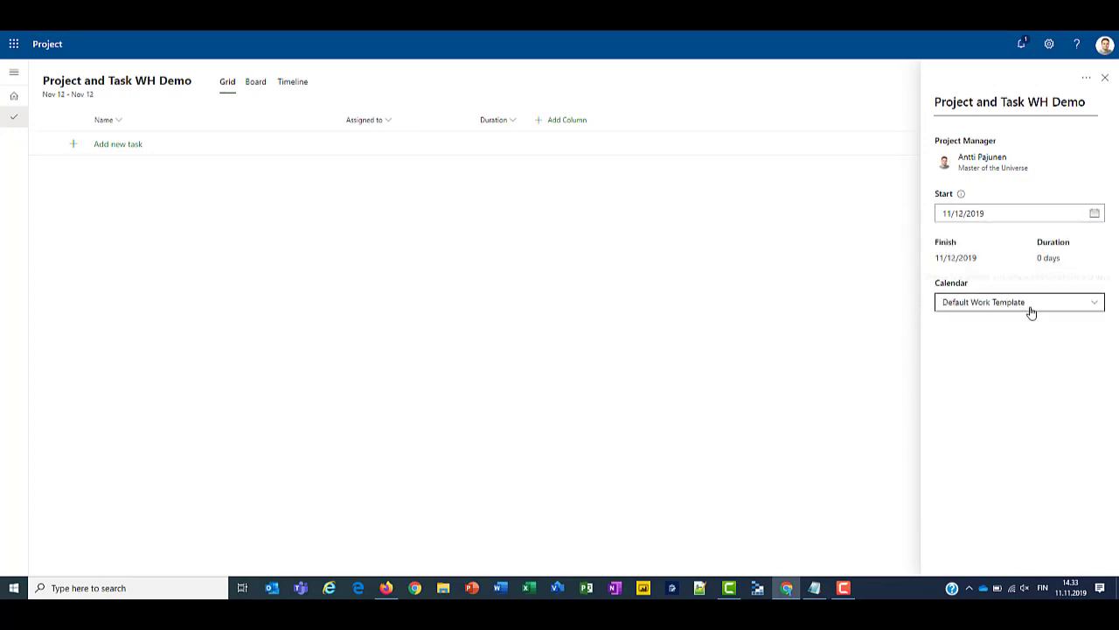
click(1100, 307)
click(975, 346)
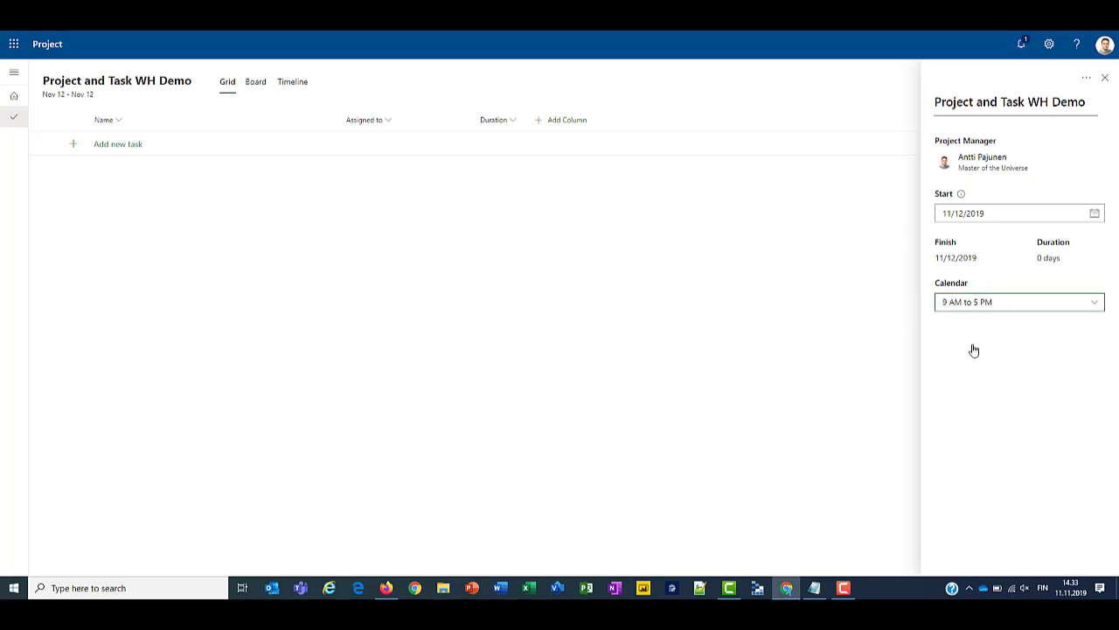
click(1106, 80)
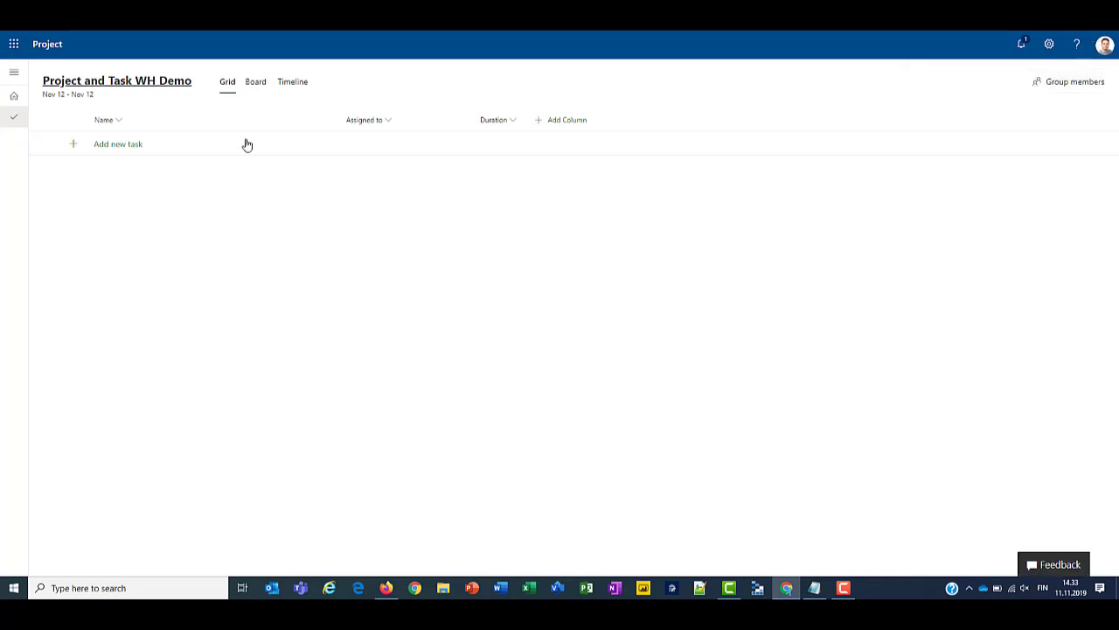
- Add task T1 with an 8-hour duration
click(160, 143)
text(T)
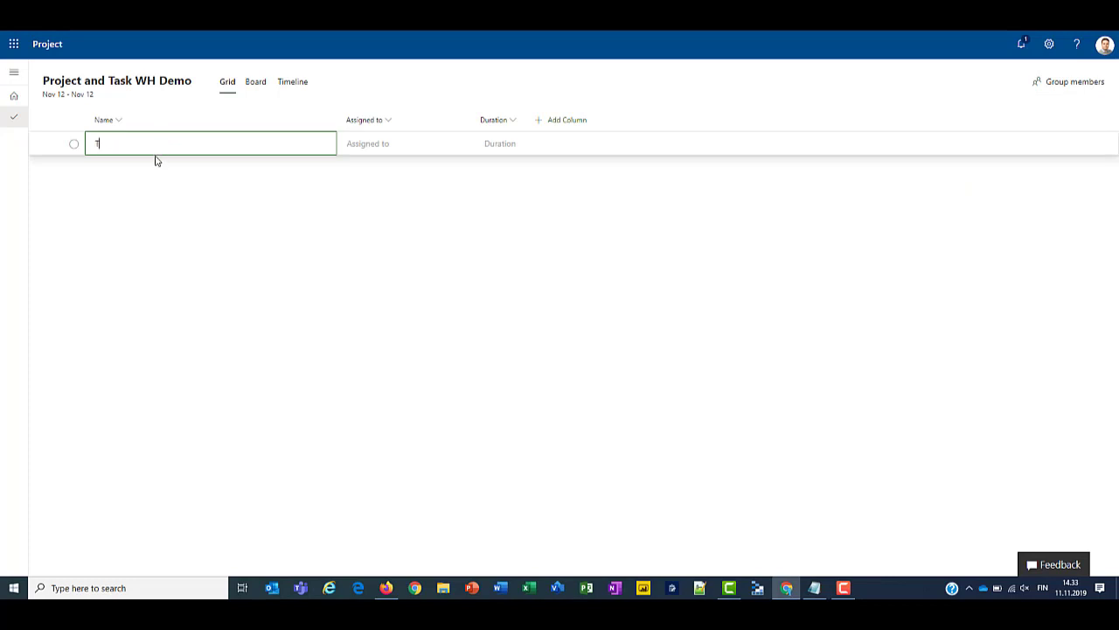
text(1)
key(Return)
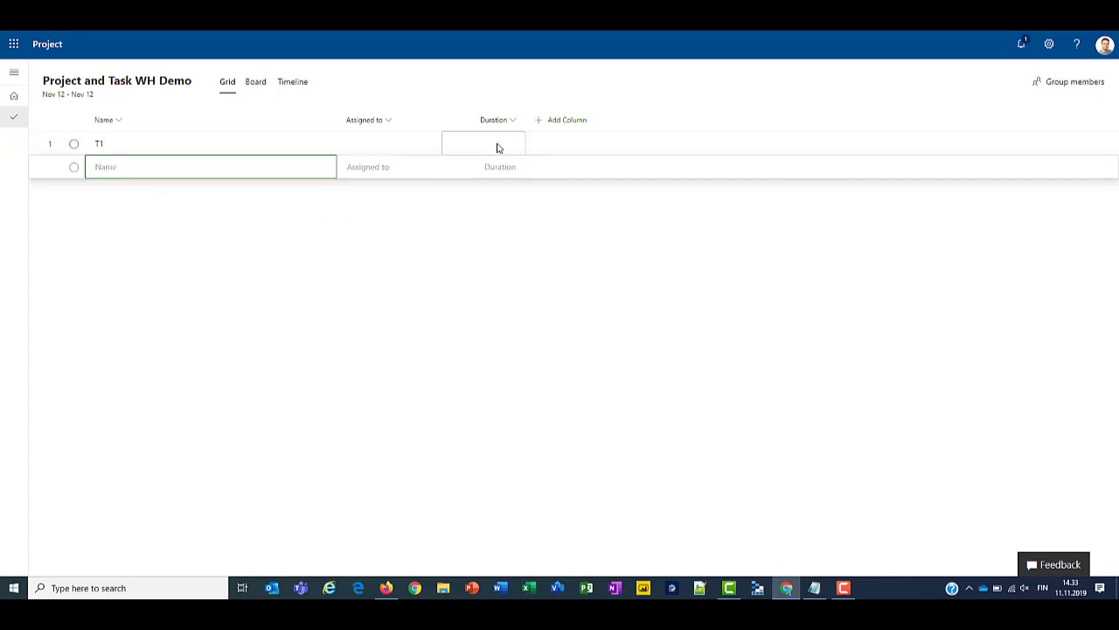
click(489, 146)
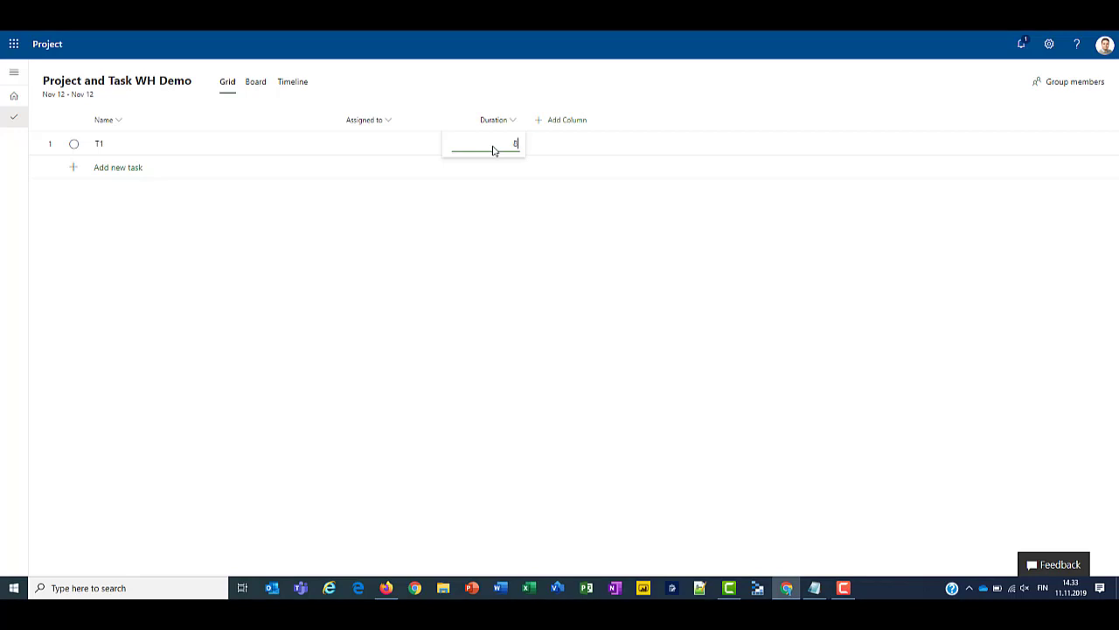
key(Return)
- Add Start and Finish columns to the task grid
click(562, 122)
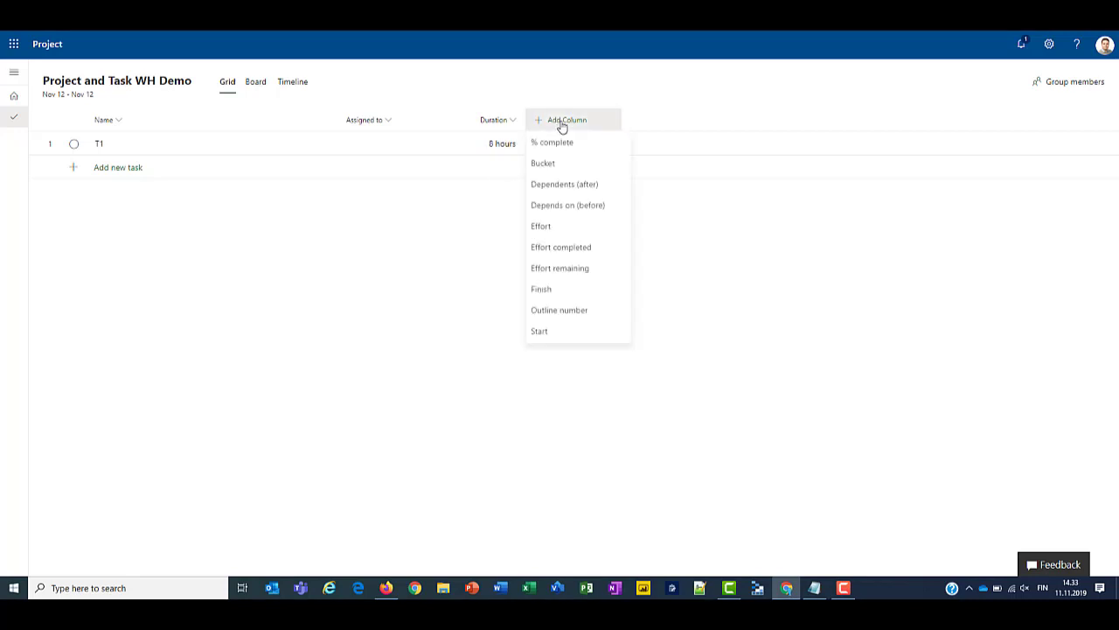
click(572, 330)
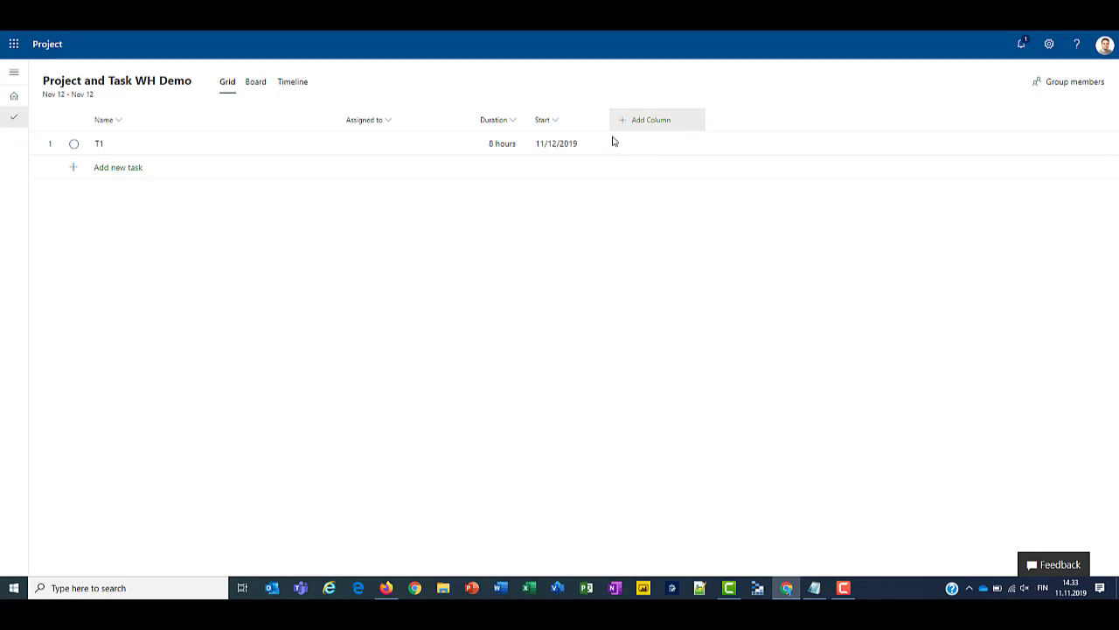
click(659, 119)
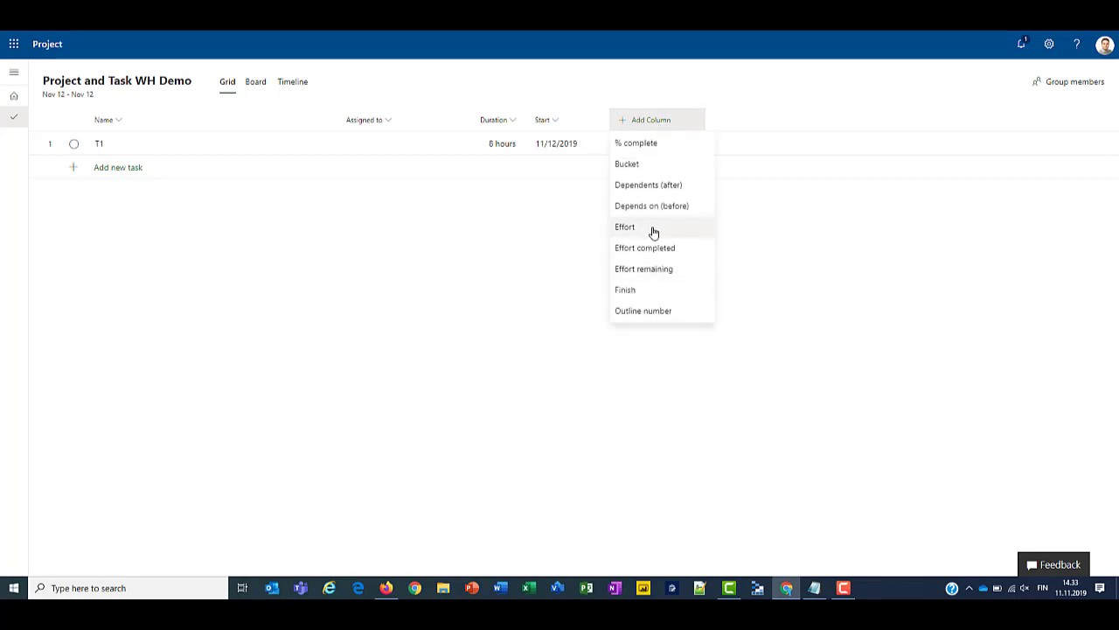
click(657, 290)
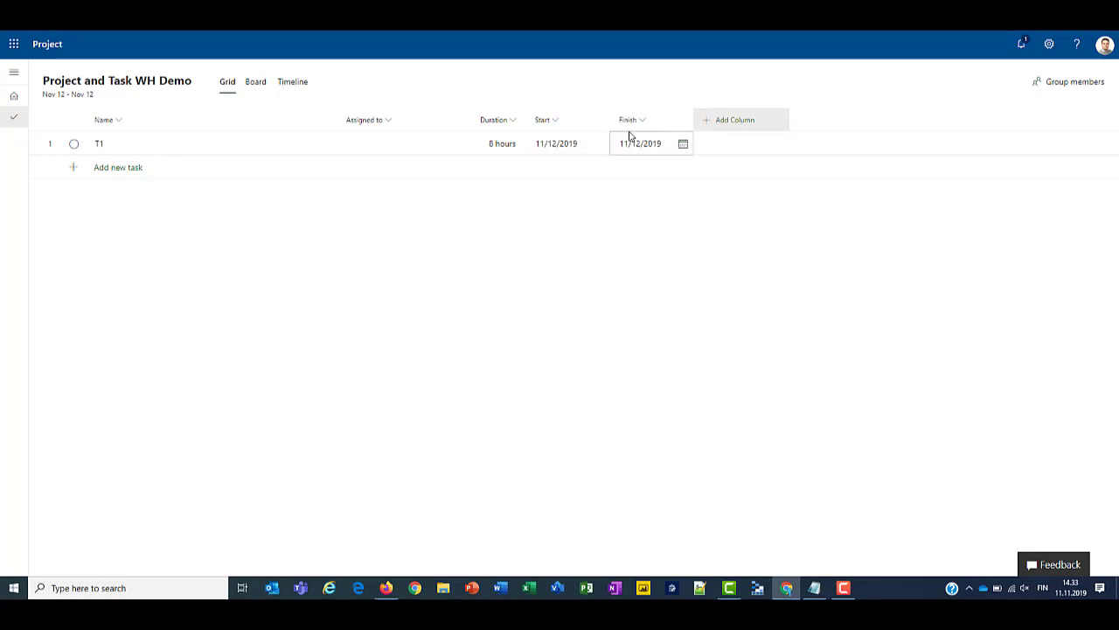
- Set T1's duration to 9 hours, pushing its finish to 11/13/2019 10:00 AM
click(506, 150)
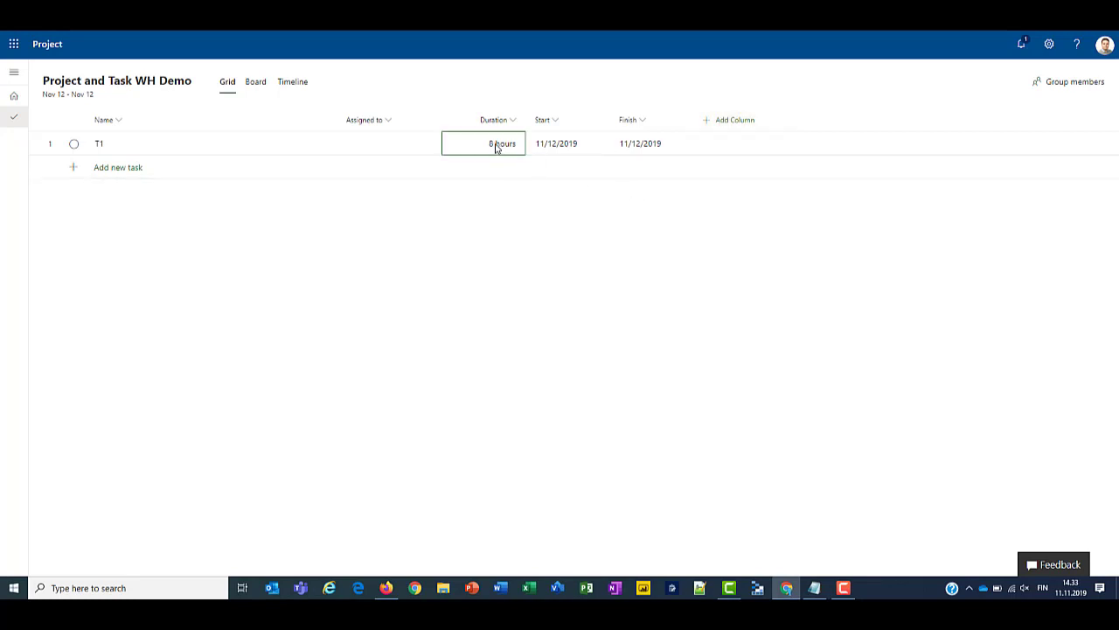
double_click(495, 145)
click(496, 145)
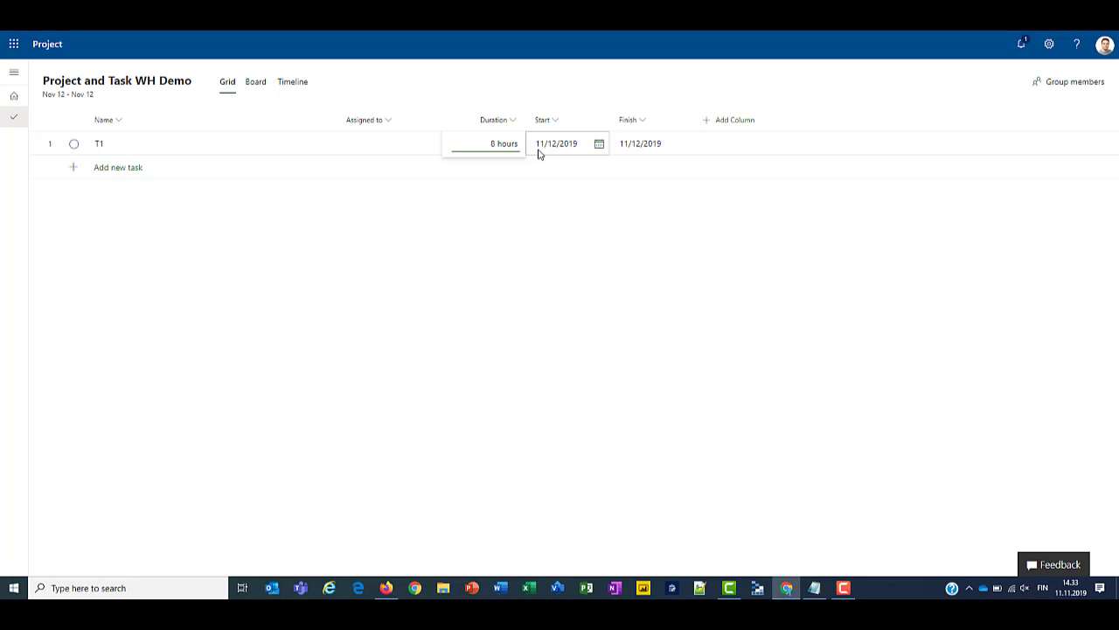
text(9)
key(Return)
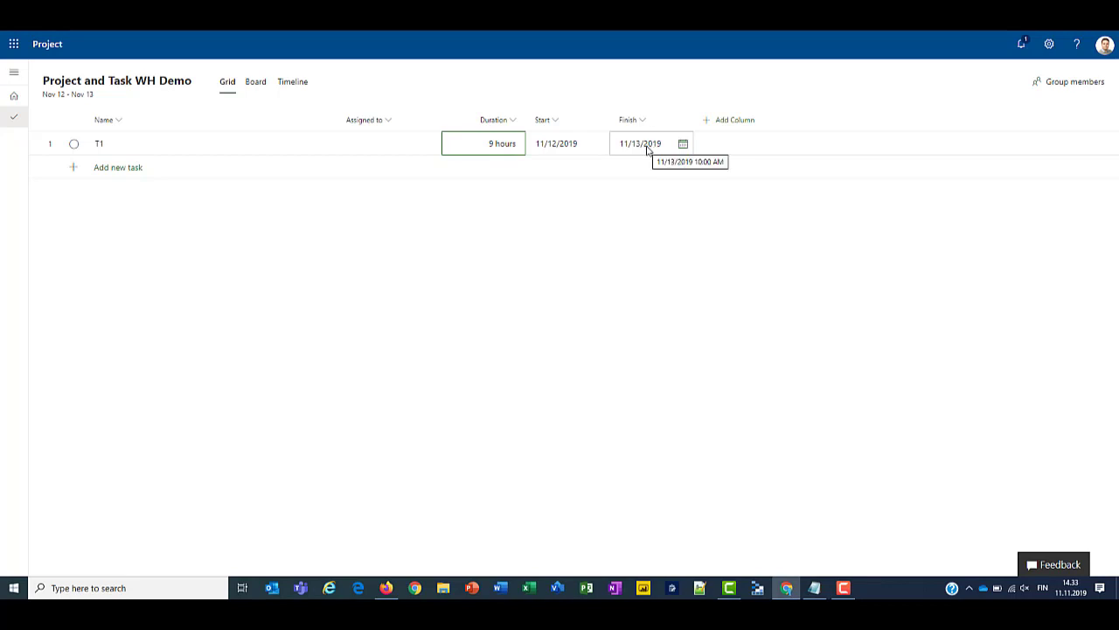
- Change T1's duration back to 8 so it finishes 11/12/2019
double_click(504, 145)
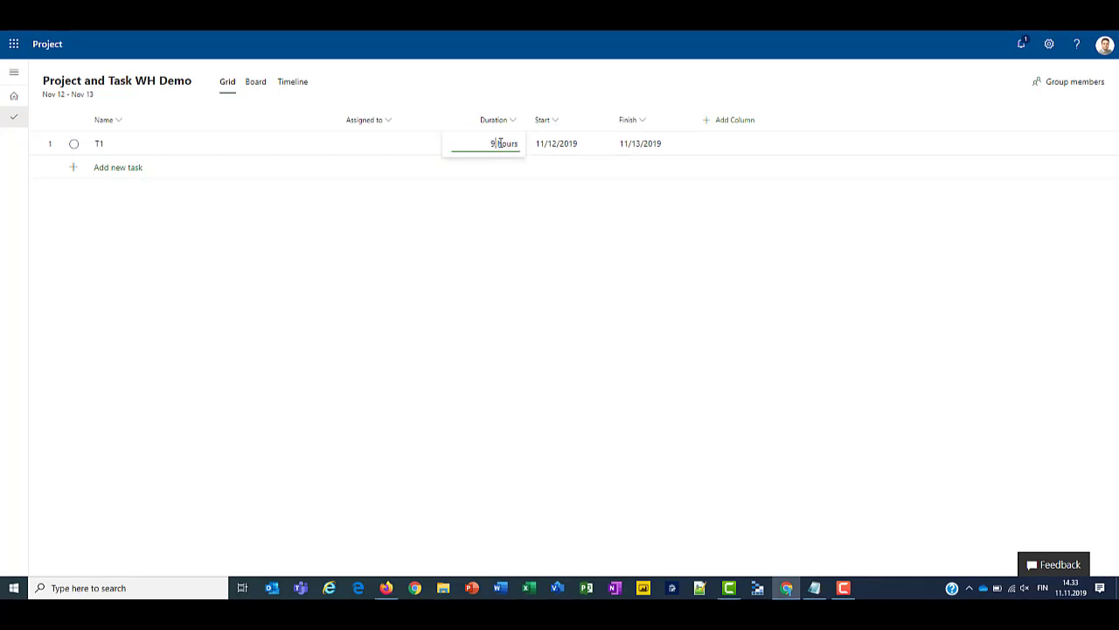
key(BackSpace)
text(8)
key(Return)
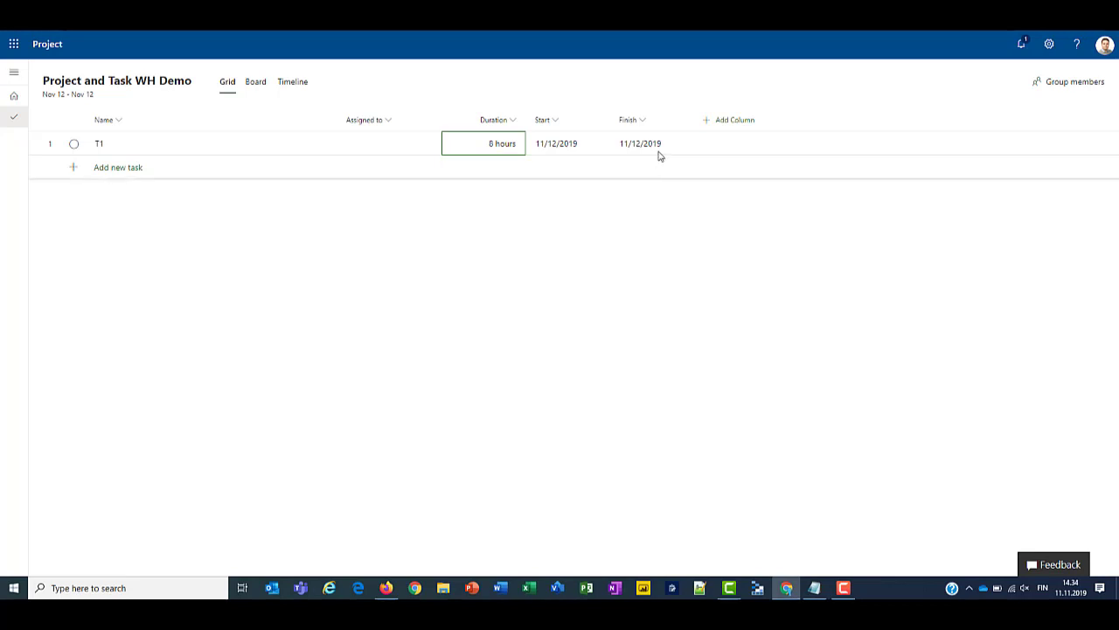
- Add a new task named T2 below T1
click(126, 175)
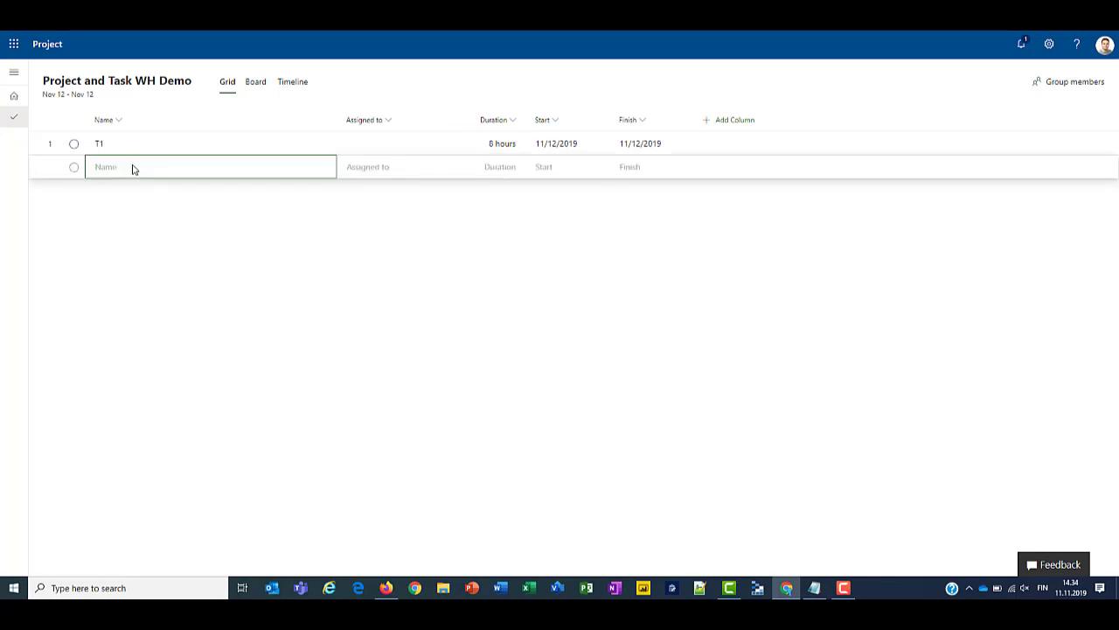
text(T2)
key(Return)
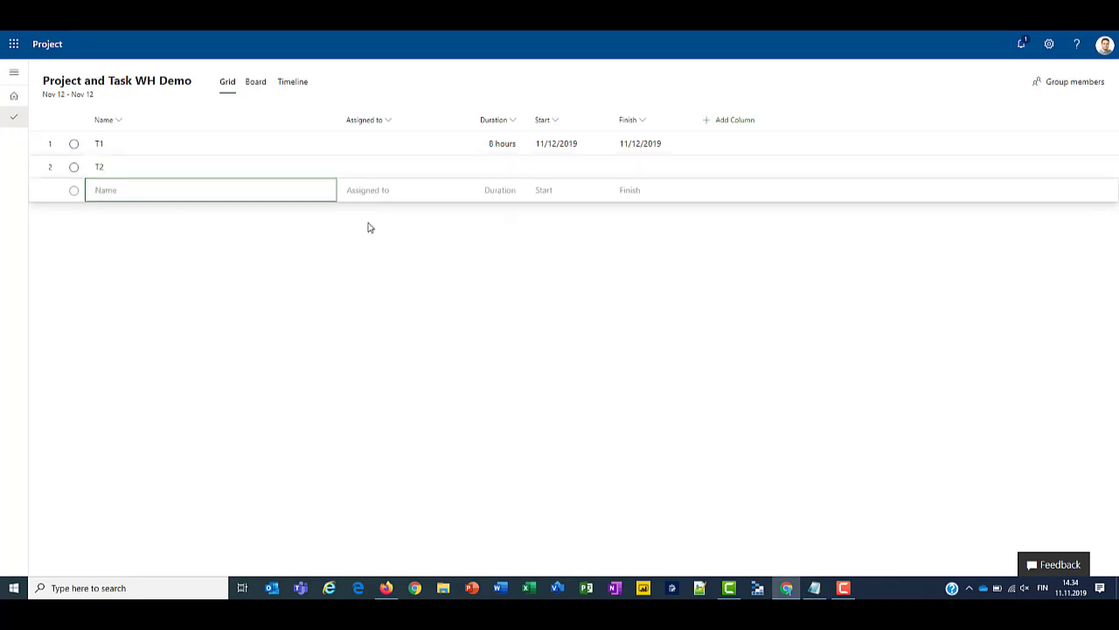
click(501, 174)
- Assign T2 to the searched team member, creating the project group
click(428, 169)
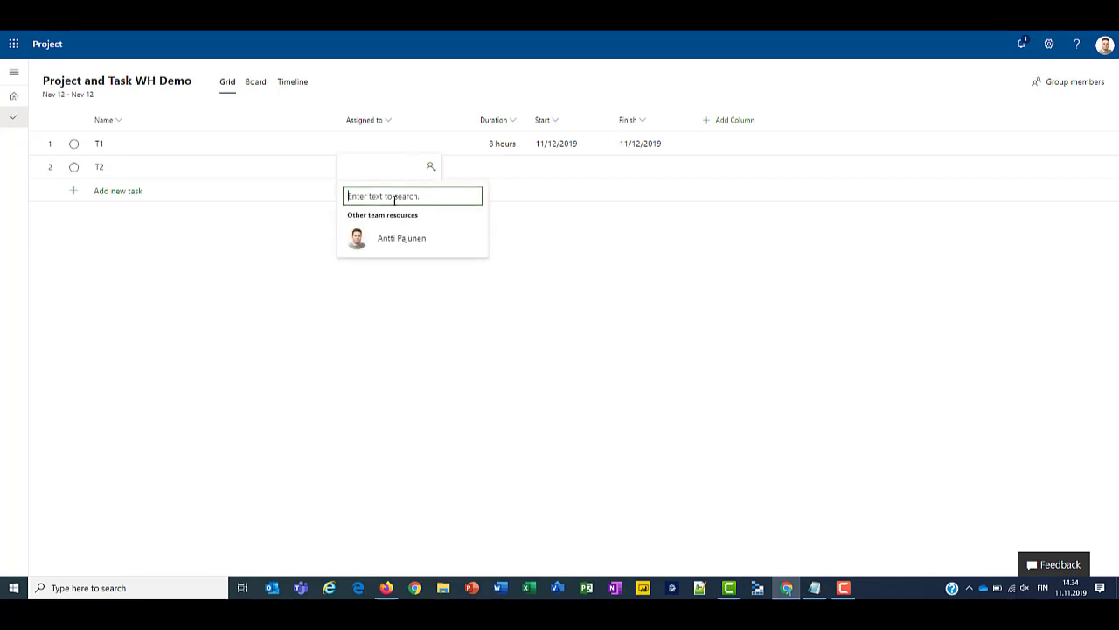
text(roger)
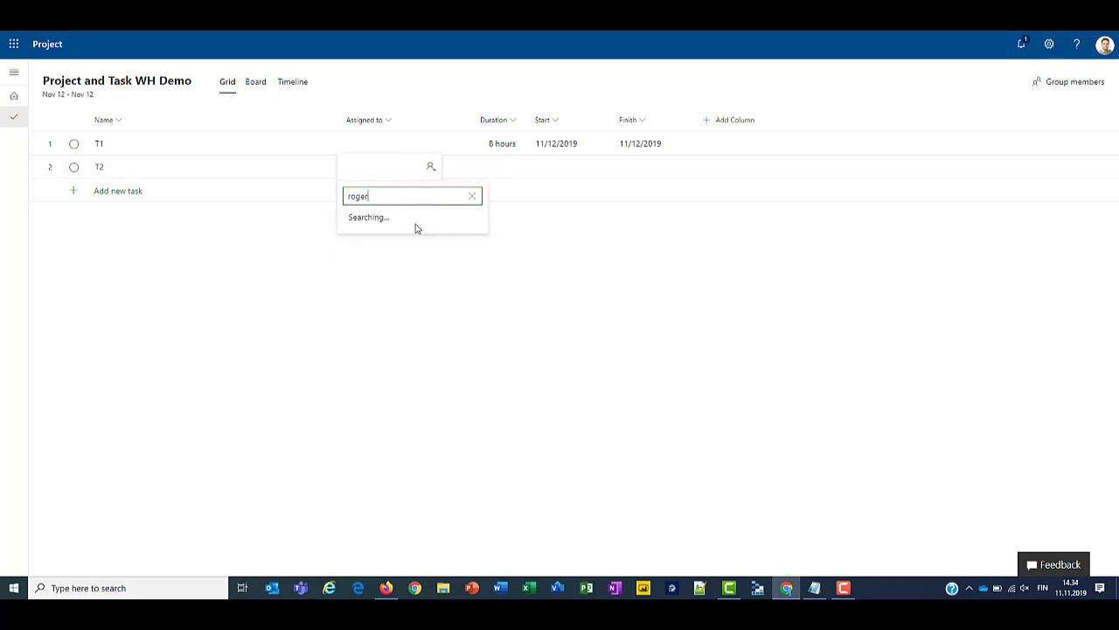
click(404, 242)
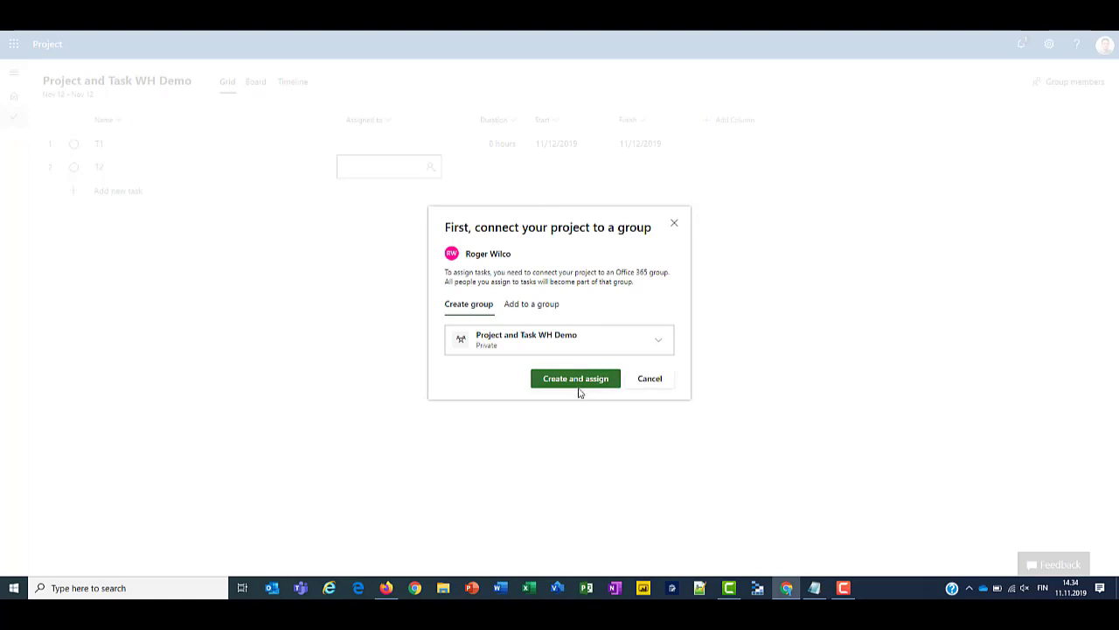
click(577, 385)
click(502, 166)
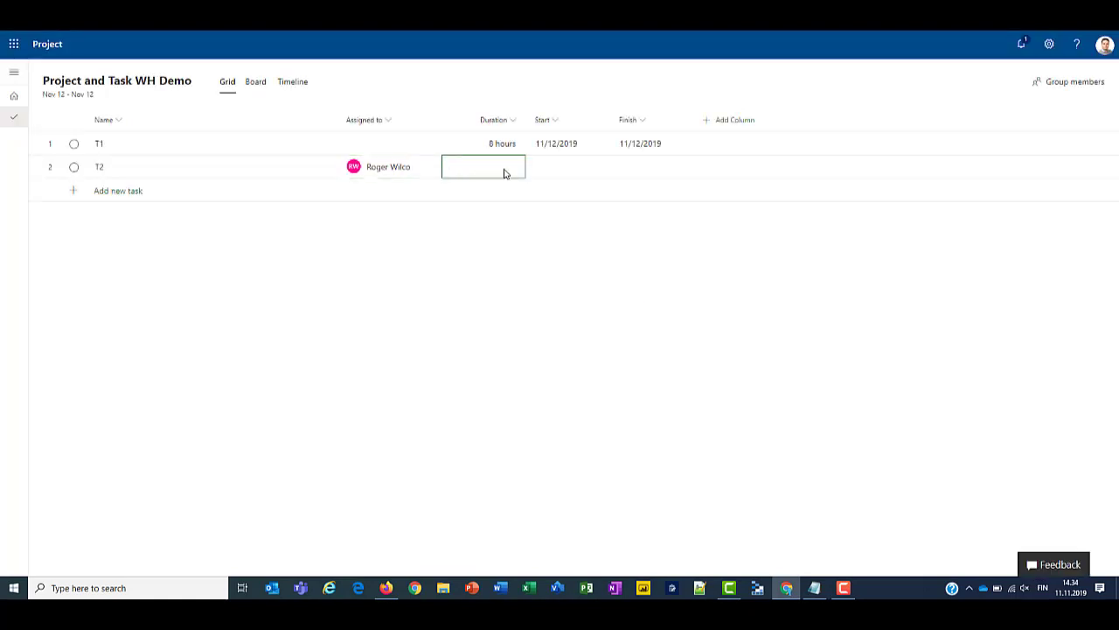
click(598, 168)
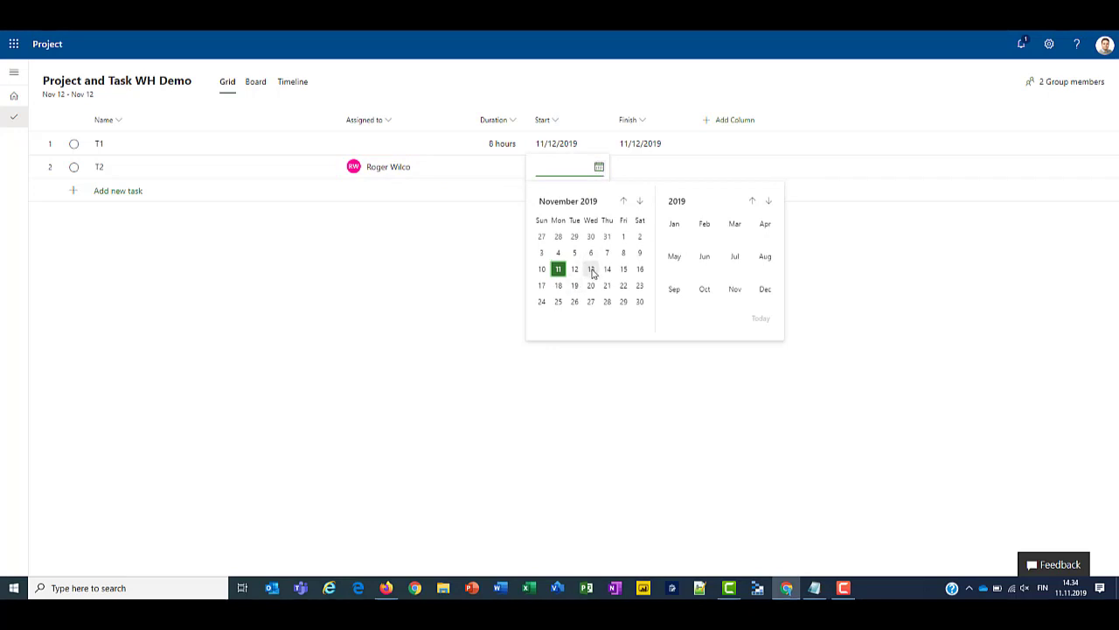
click(592, 269)
click(651, 168)
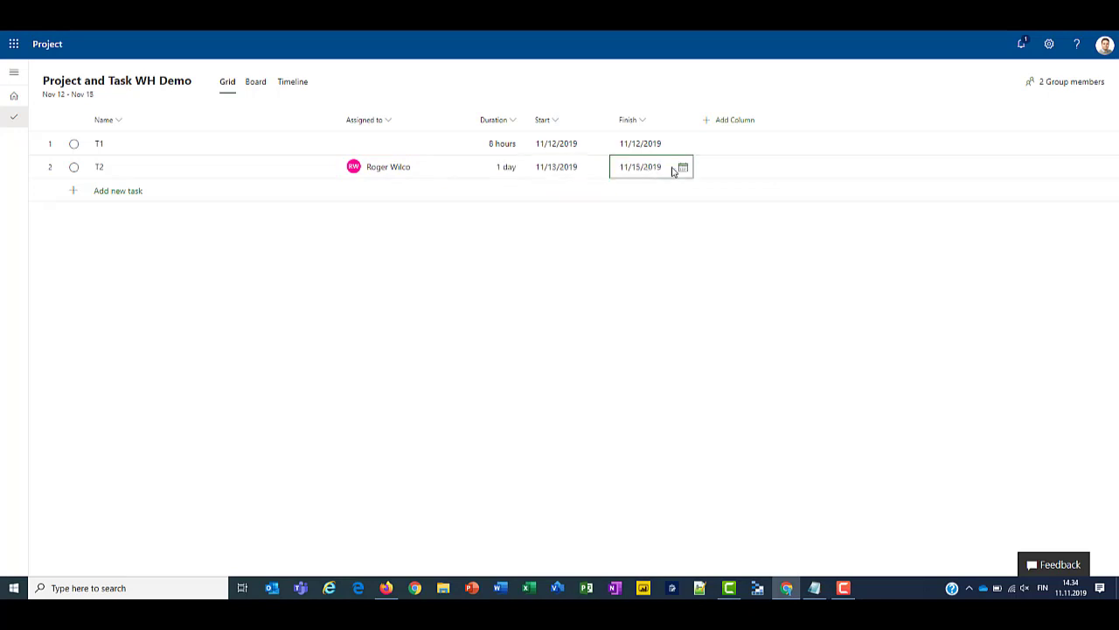
click(683, 167)
click(674, 271)
click(482, 178)
click(490, 172)
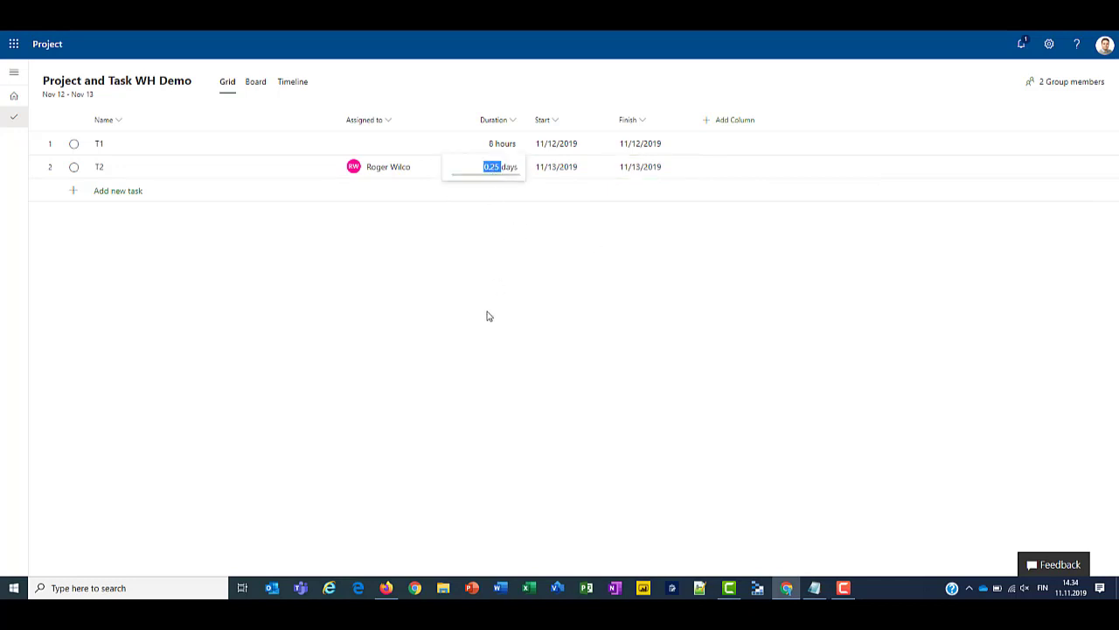
text(2)
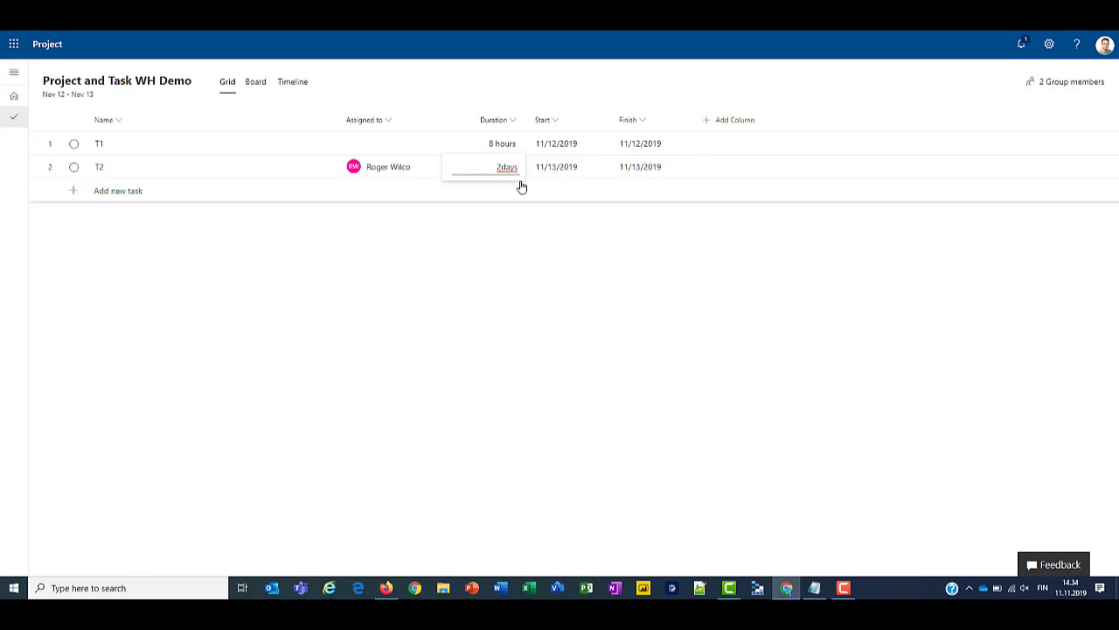
text(s)
key(BackSpace)
text(h)
key(Return)
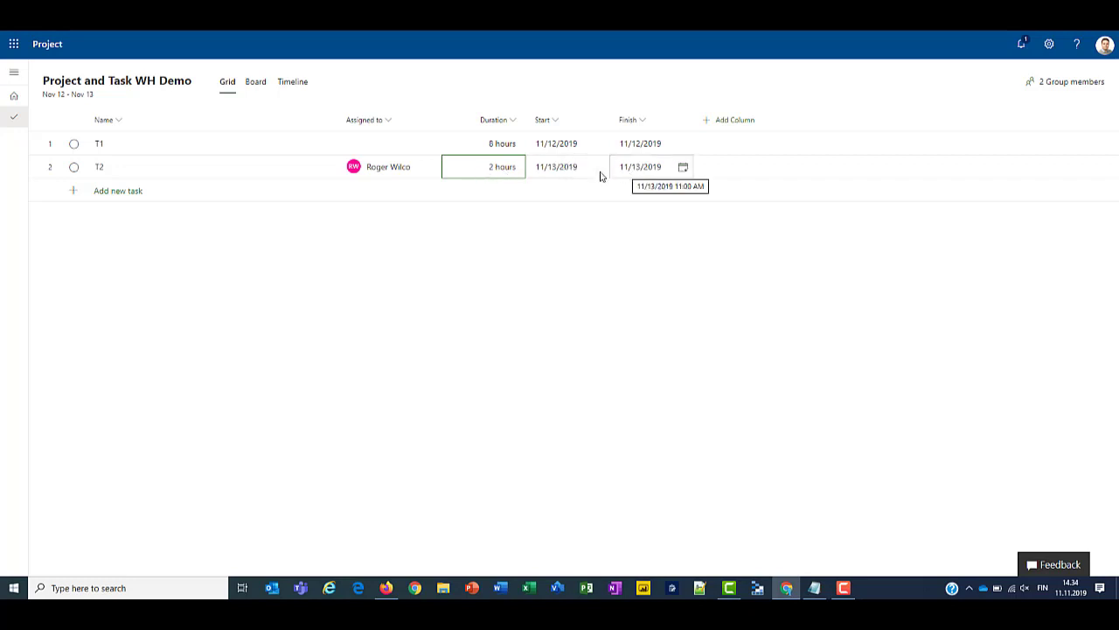
click(490, 174)
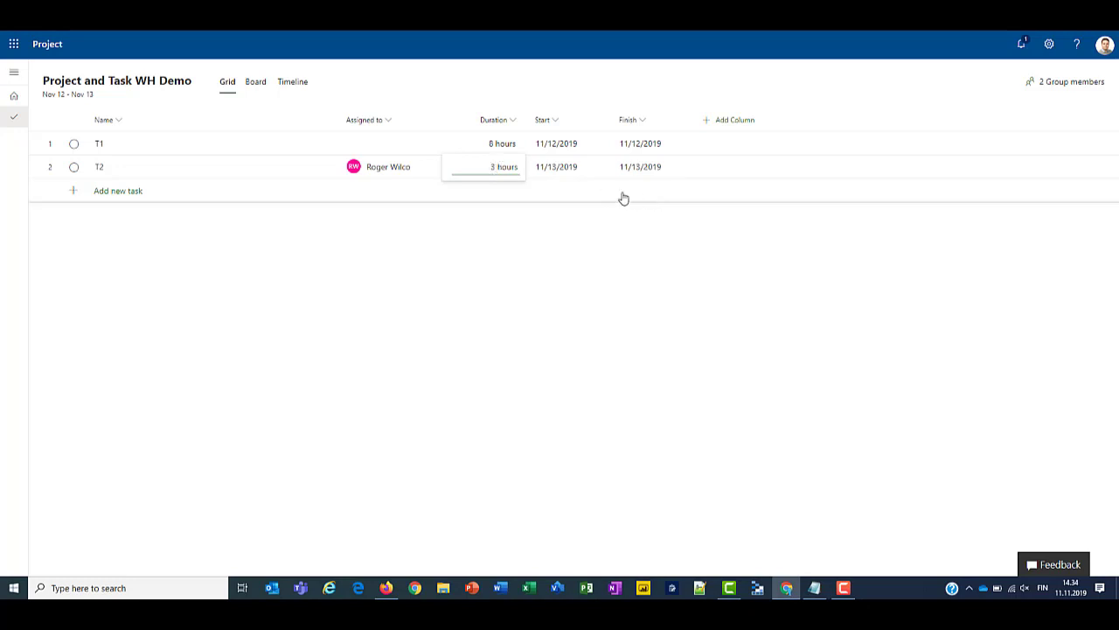
key(Tab)
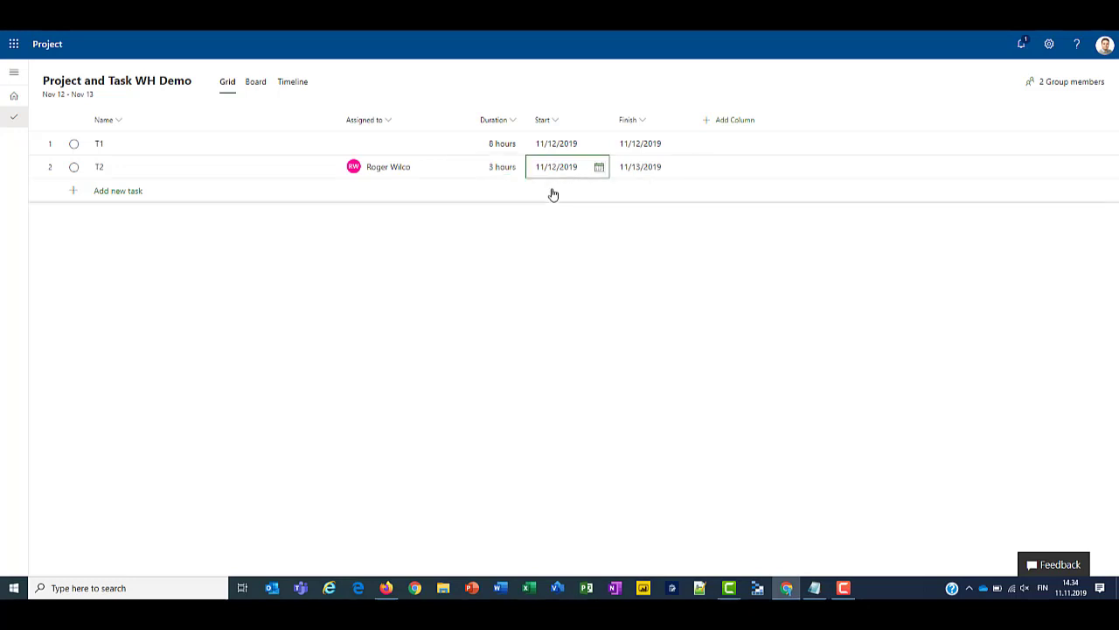
click(494, 174)
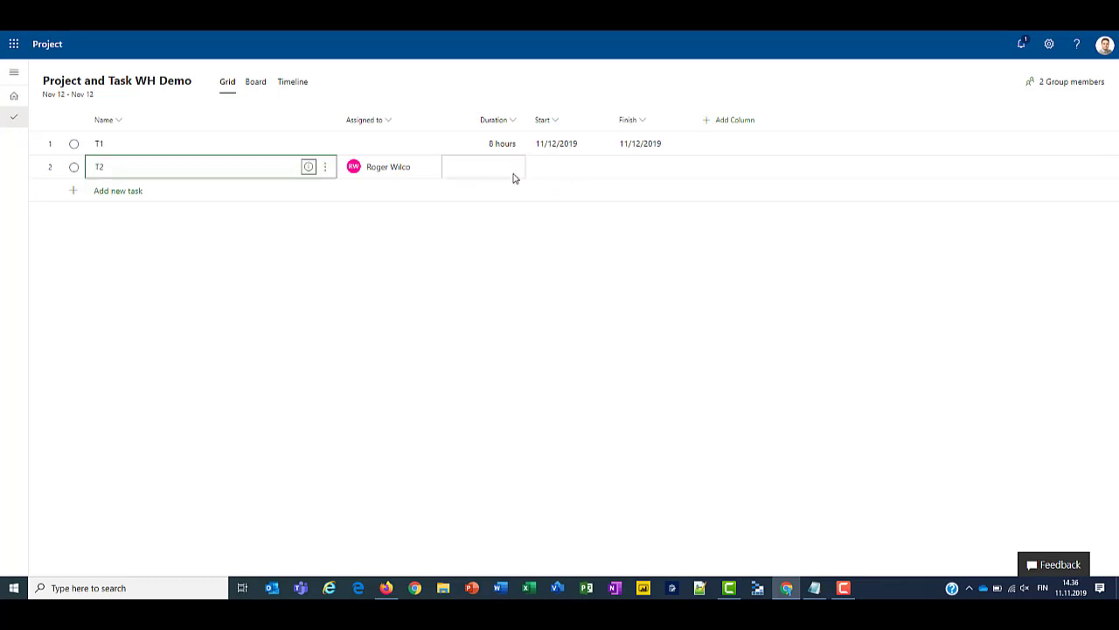
- Enter '2 h' as T2's duration, leaving its start and finish on 11/12/2019
click(495, 173)
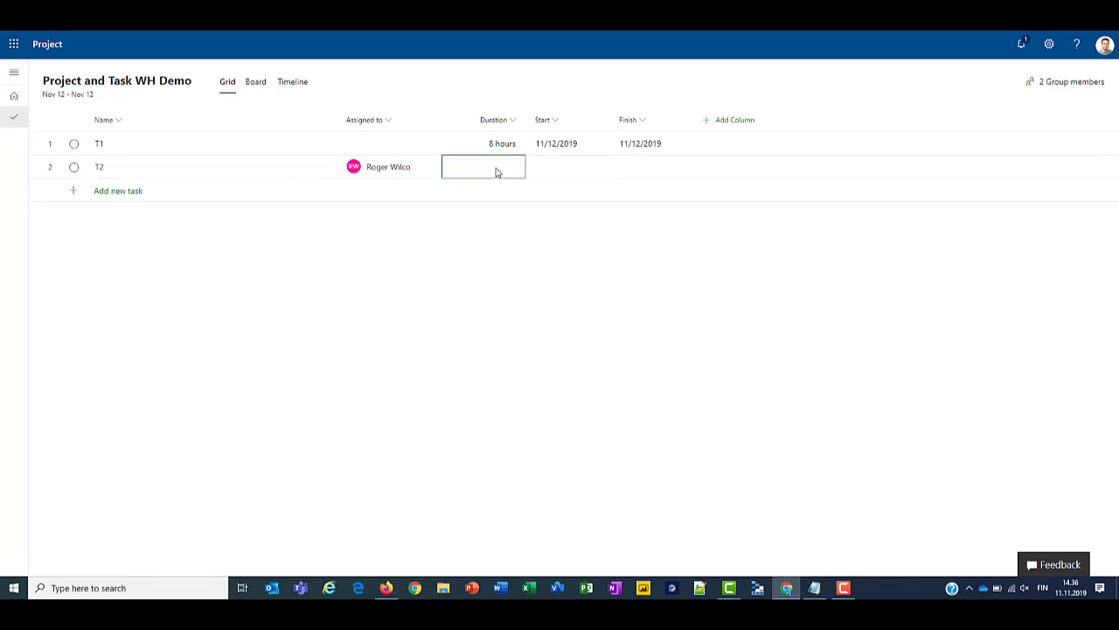
click(496, 172)
text(2 h)
click(586, 168)
click(600, 168)
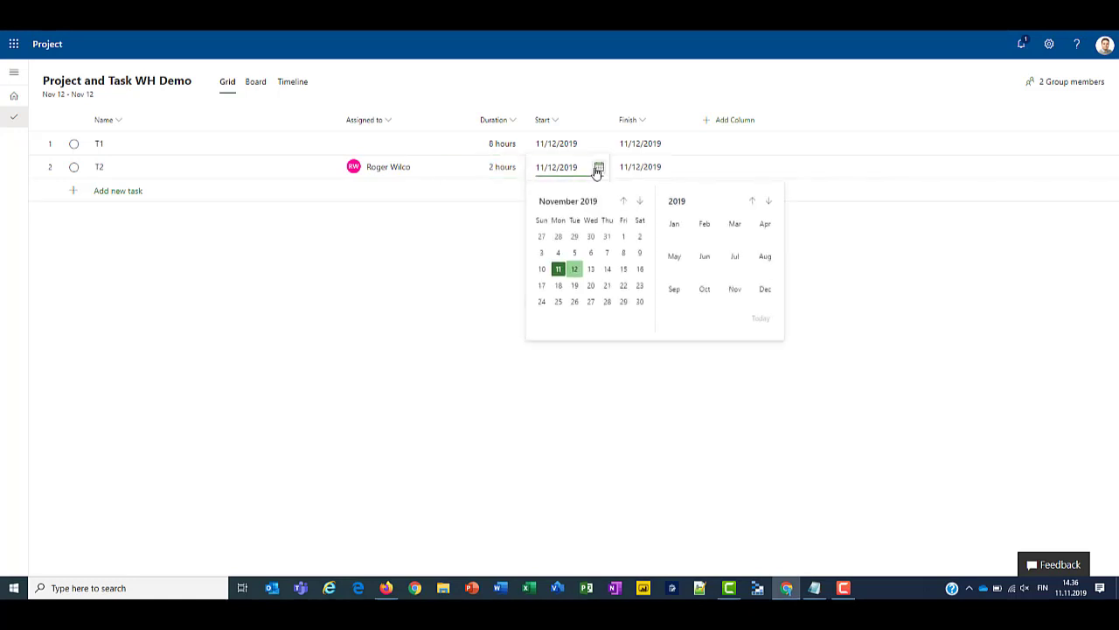
click(495, 232)
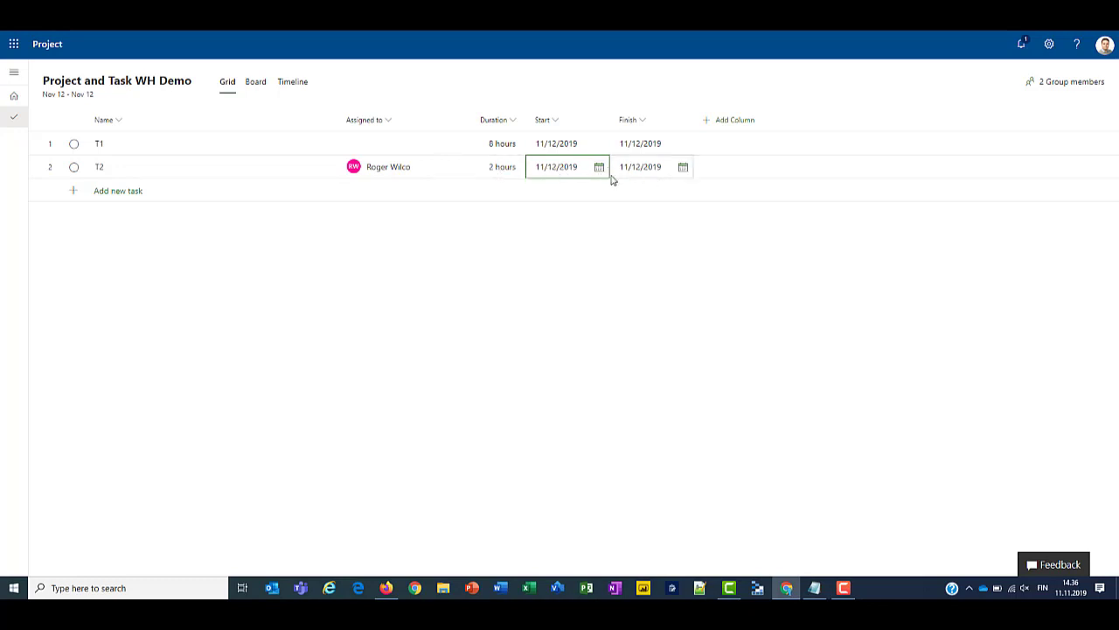
click(491, 168)
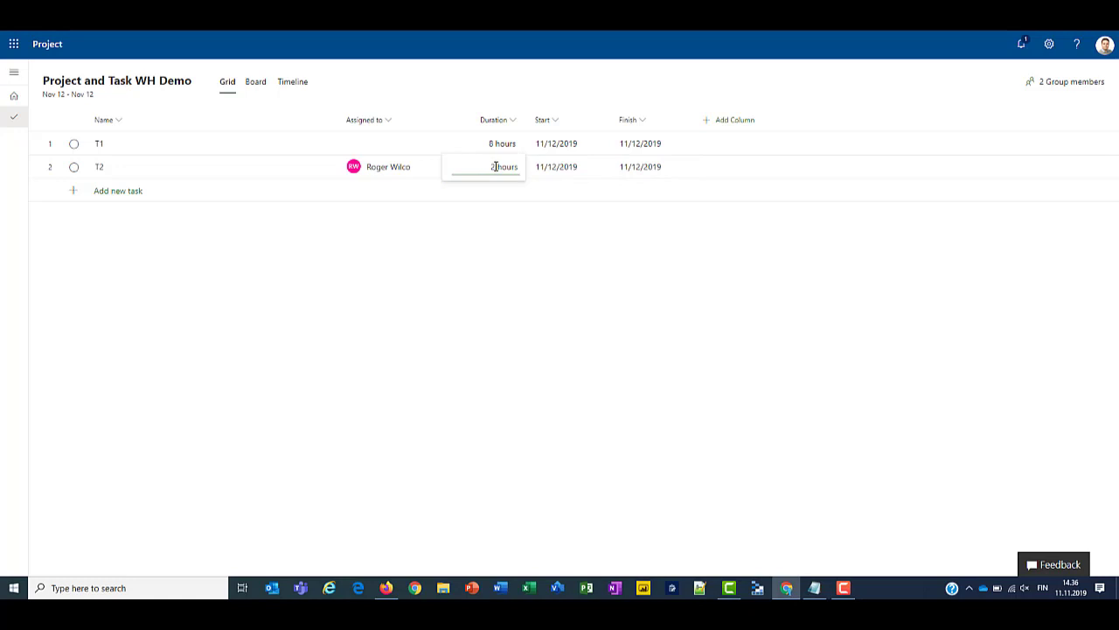
- Try T2 durations of 3 then 4 hours, with 4 hours pushing its finish to 11/13
text(3)
click(545, 199)
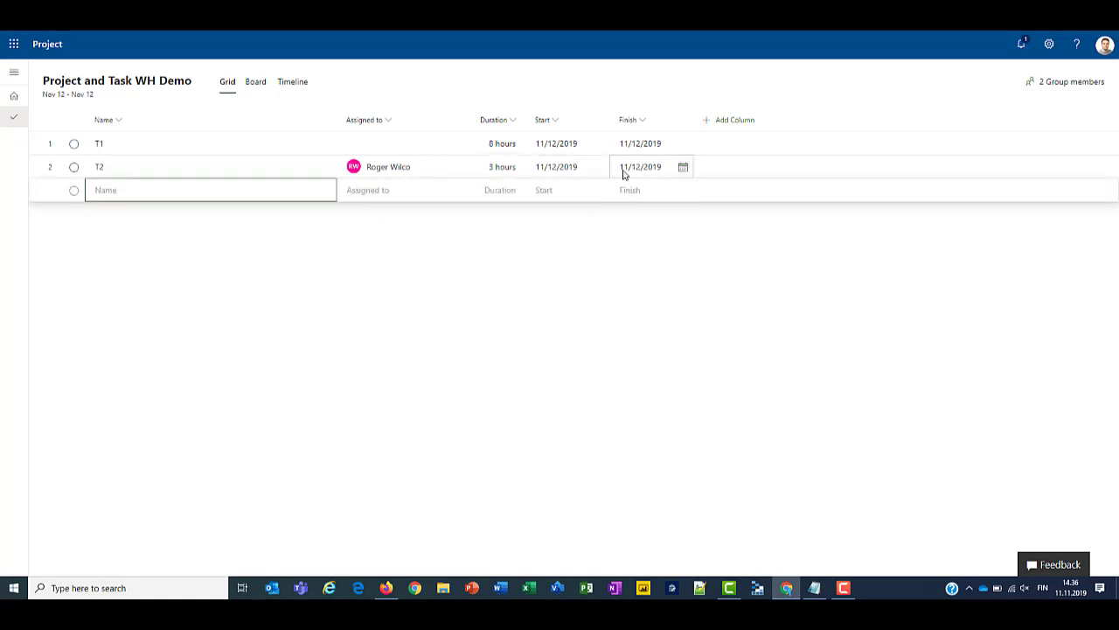
click(495, 166)
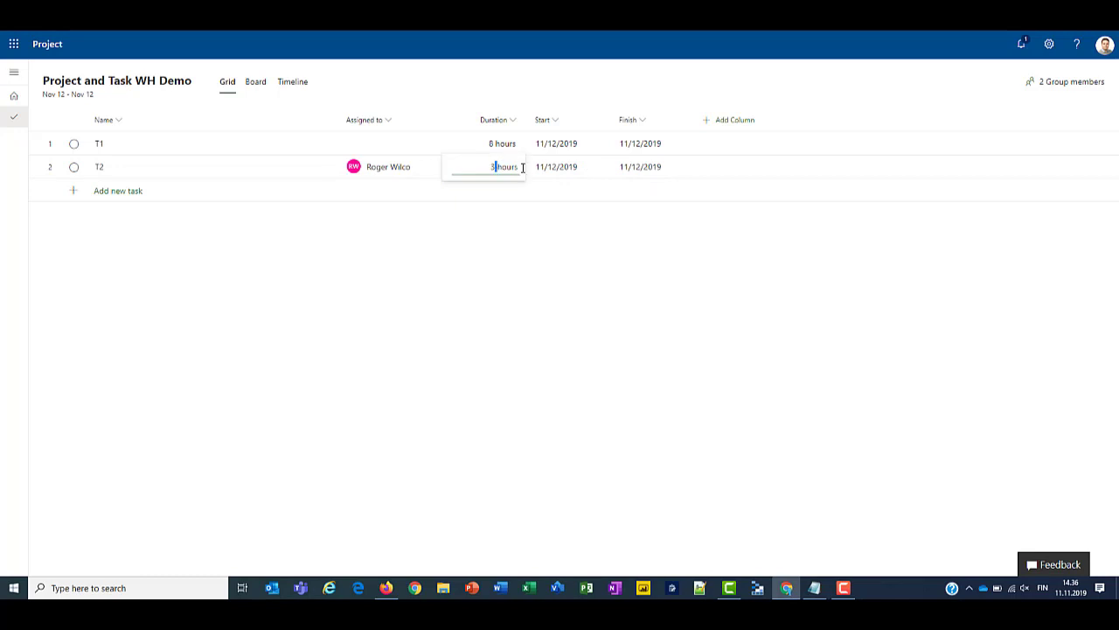
text(4)
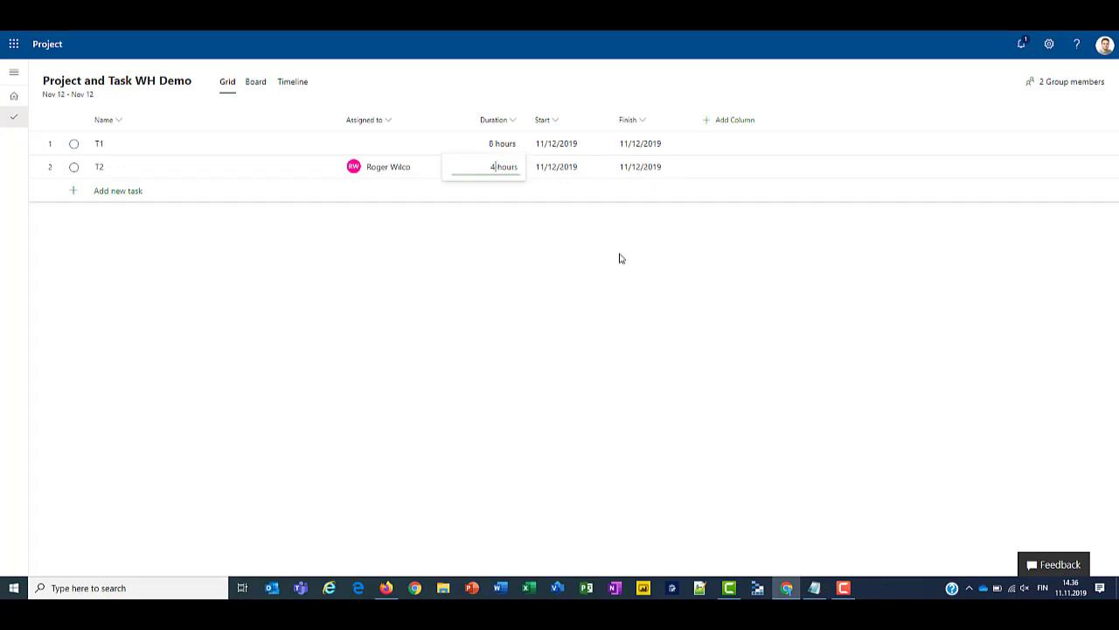
click(610, 222)
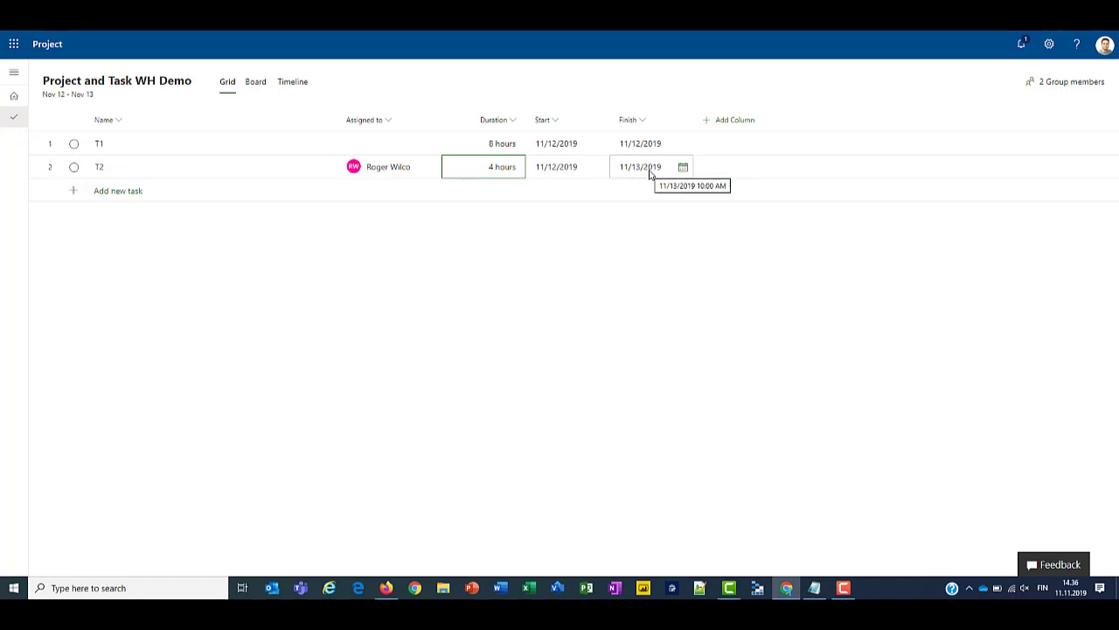
- Return T2's duration to 3 hours so it finishes 11/12/2019
click(495, 166)
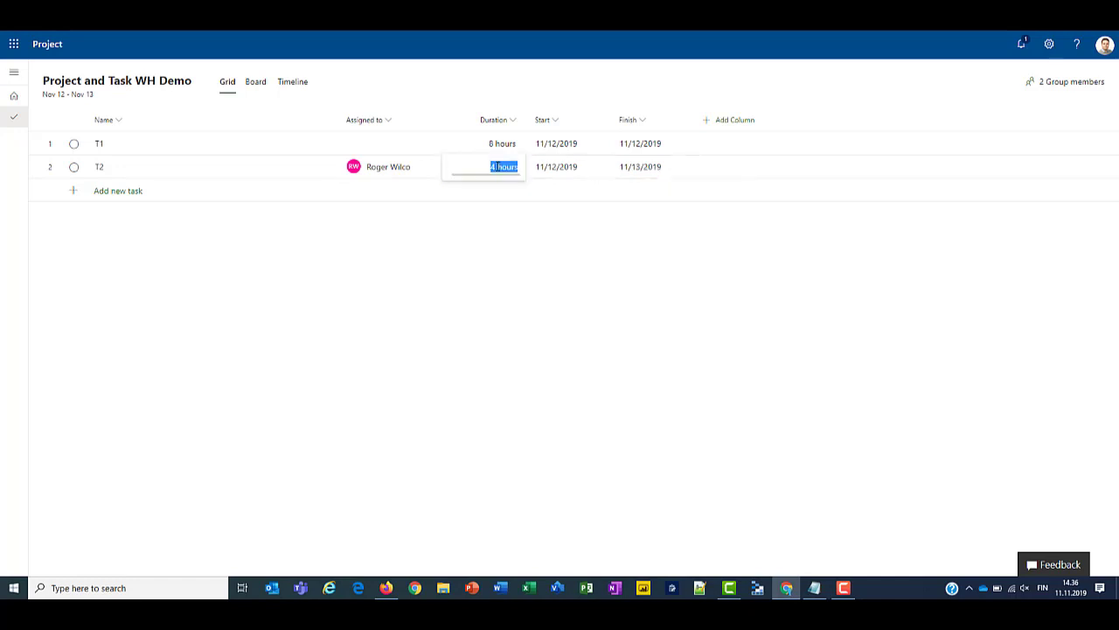
click(495, 166)
key(BackSpace)
text(3)
key(Return)
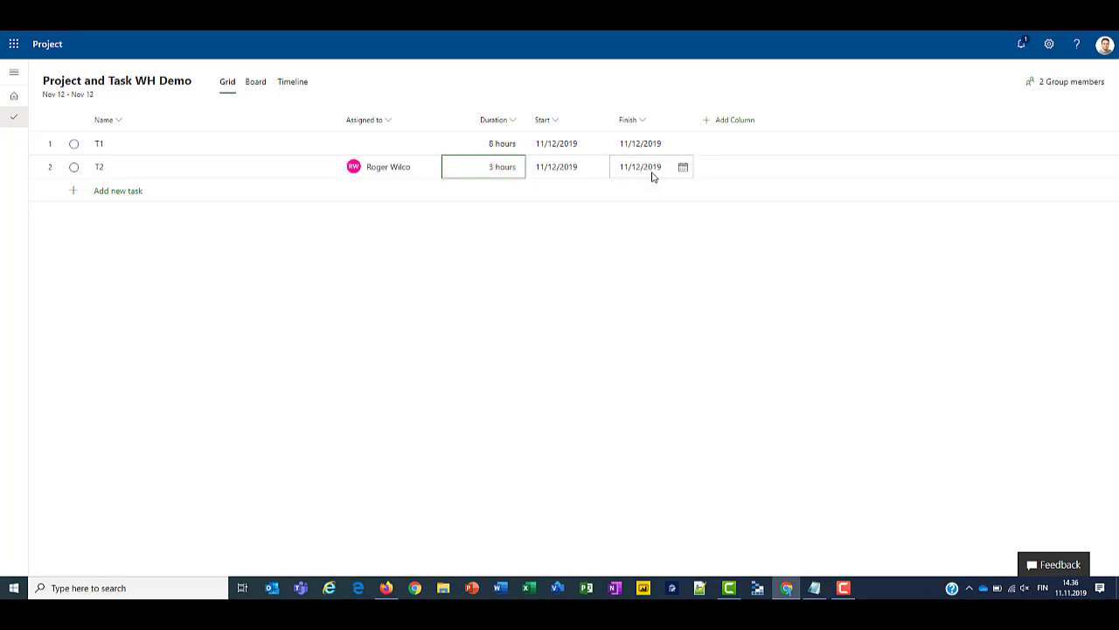